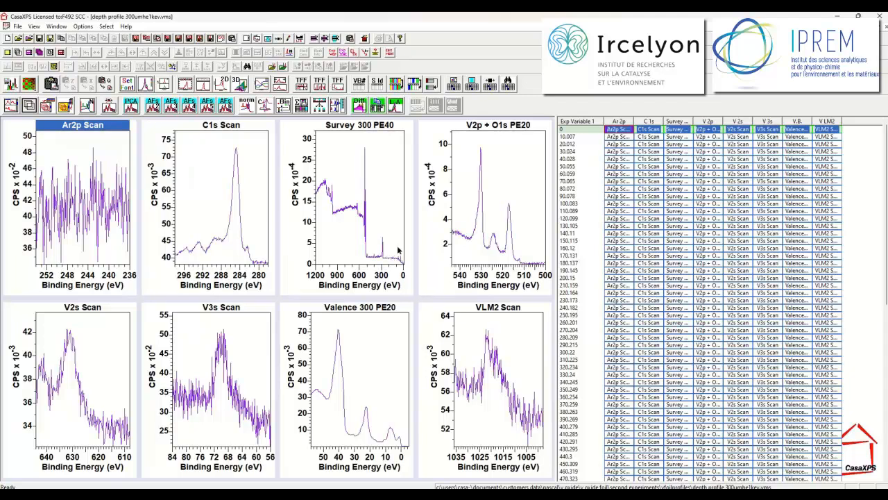
Select the whole Survey column and overlay all its depth-profile spectra in a single full-size tile.
left_click(333, 88)
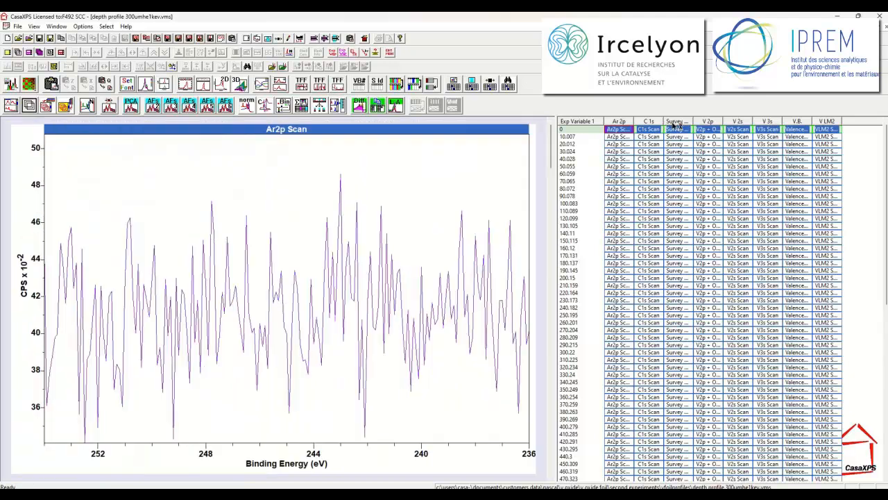
left_click(676, 122)
left_click(30, 106)
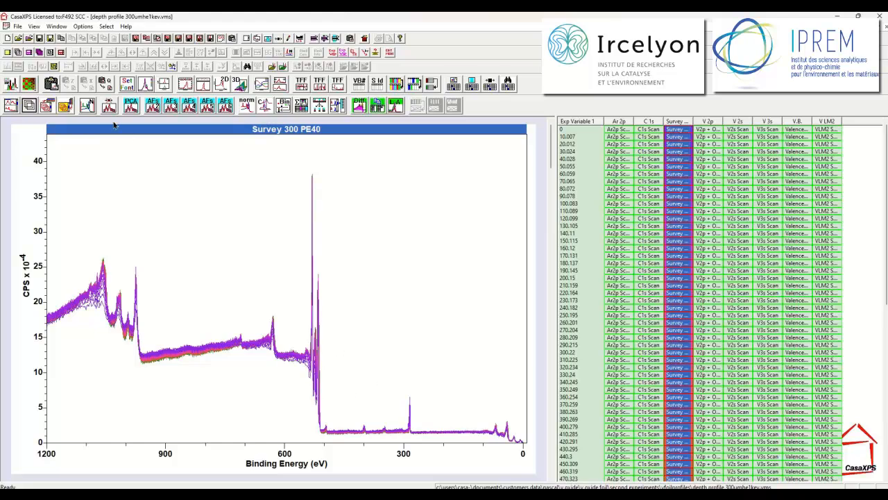
Examine the PCA abstract factors of the survey spectra in separate tiles, and return the overlaid spectra to raw data.
left_click(131, 107)
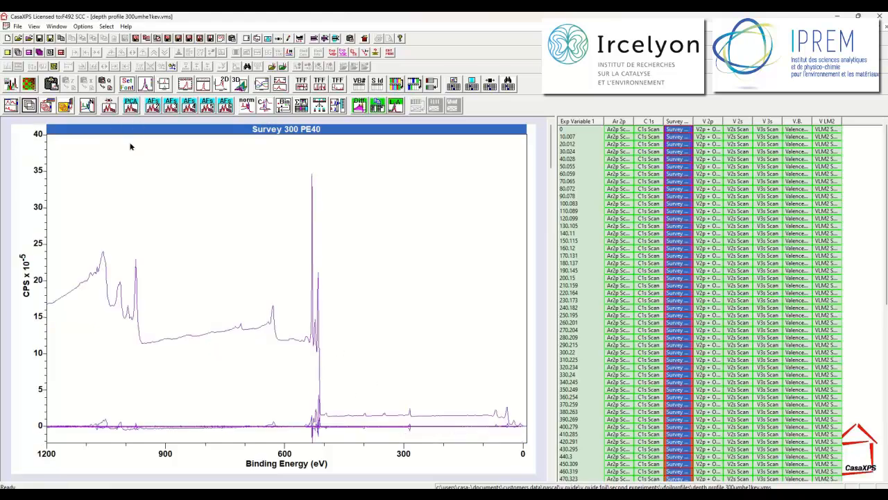
left_click(302, 85)
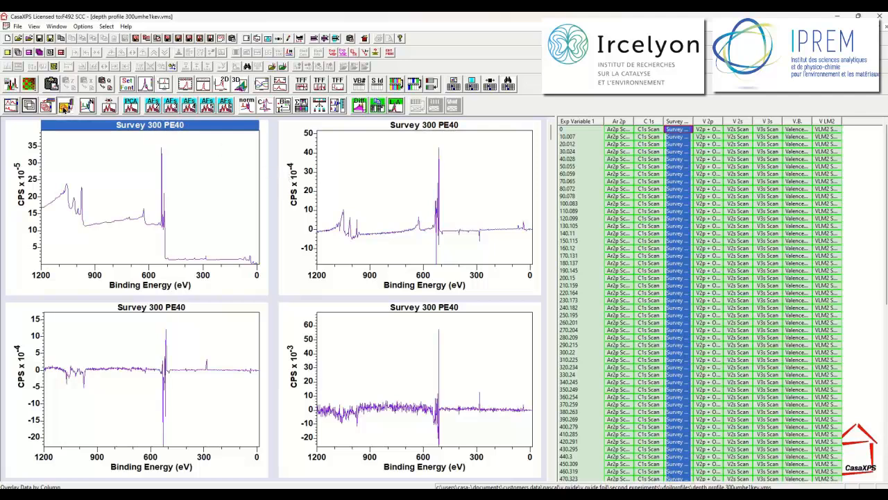
left_click(65, 105)
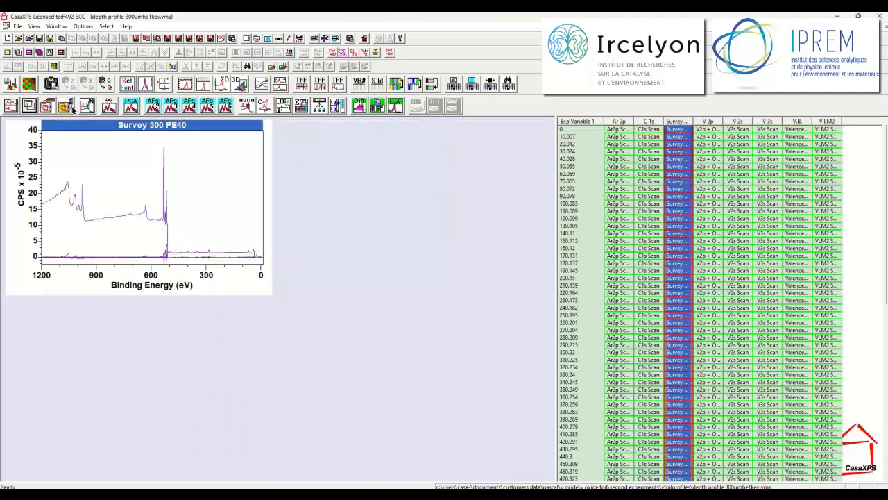
left_click(106, 109)
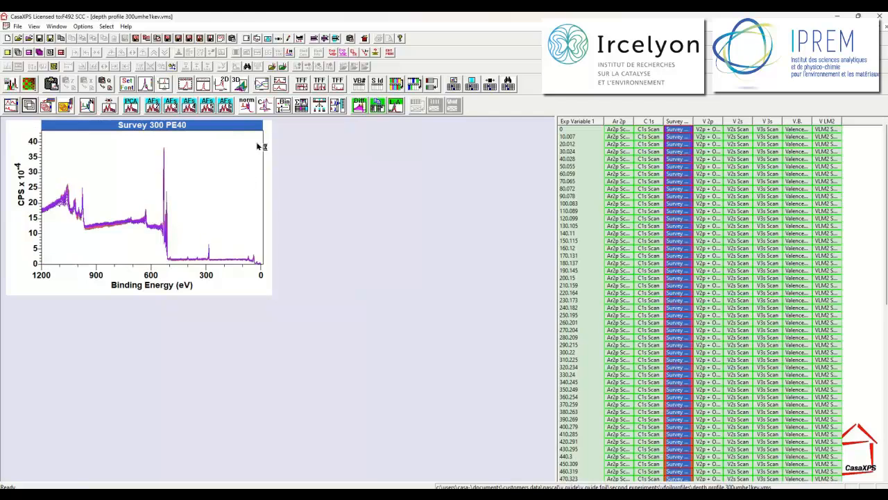
left_click(338, 86)
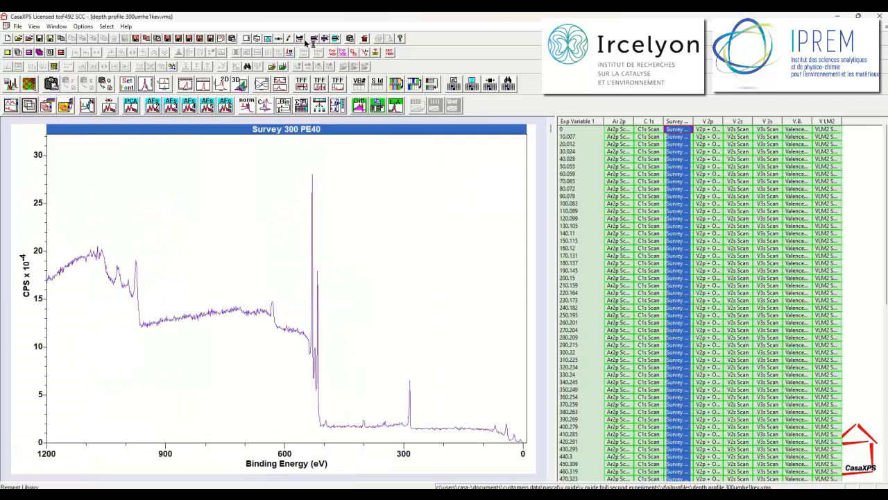
Create a quantification region with a Shirley background on the survey spectrum, spanning about 271 eV to -10 eV.
left_click(267, 39)
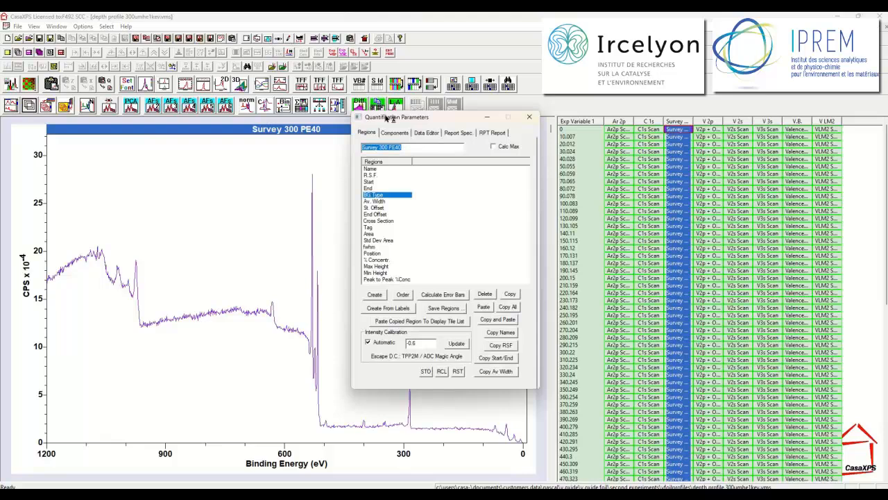
left_click_drag(384, 122, 613, 177)
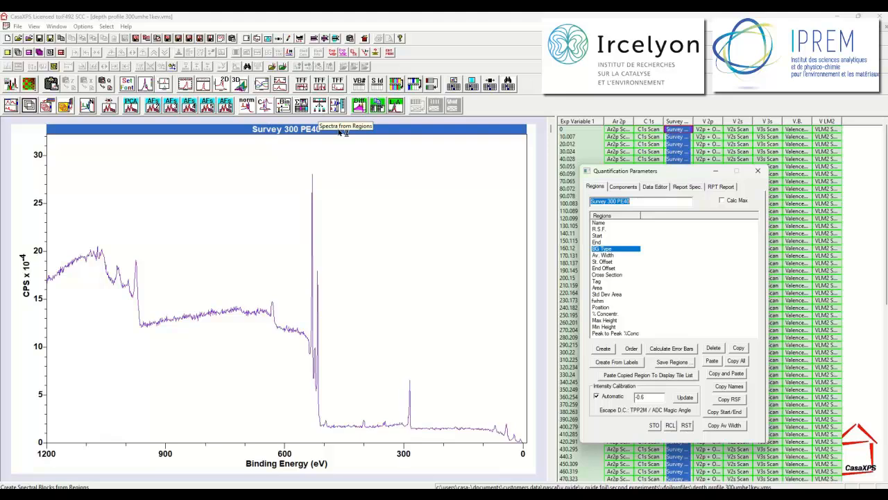
left_click(600, 348)
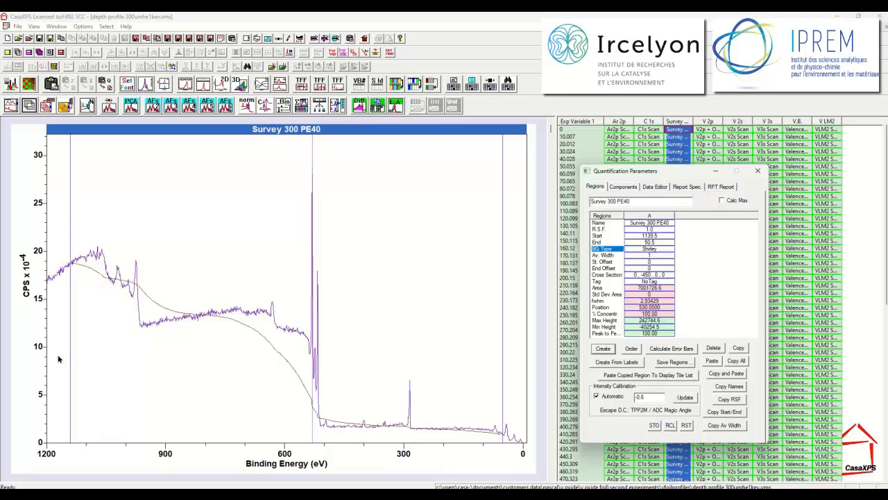
left_click_drag(75, 360, 416, 393)
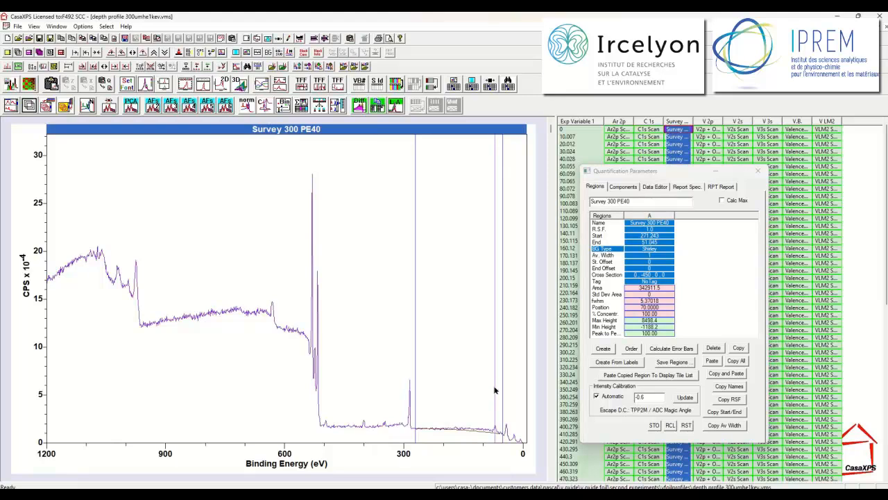
left_click_drag(494, 391, 507, 392)
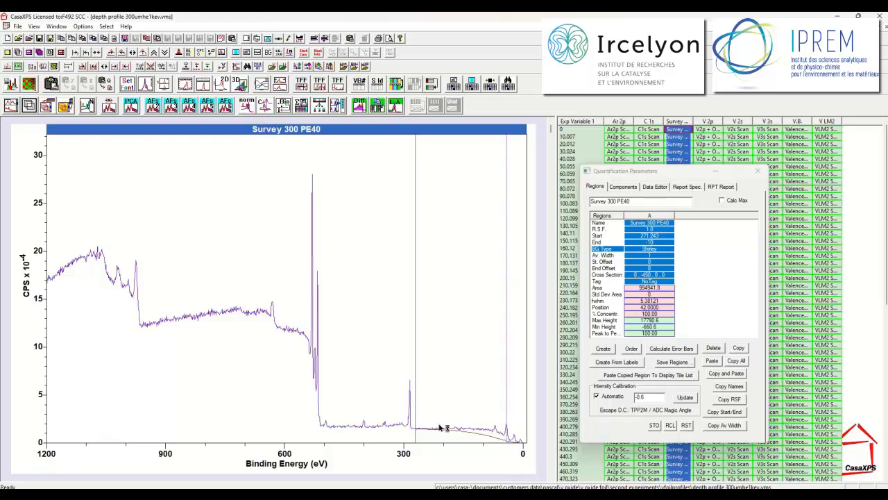
Propagate the region to all selected survey spectra and overlay them in one tile.
right_click(258, 256)
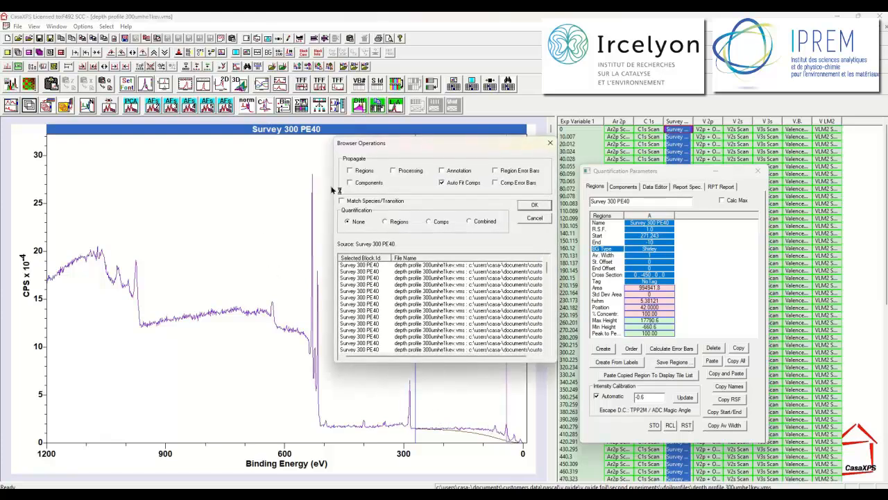
left_click(351, 171)
left_click(534, 205)
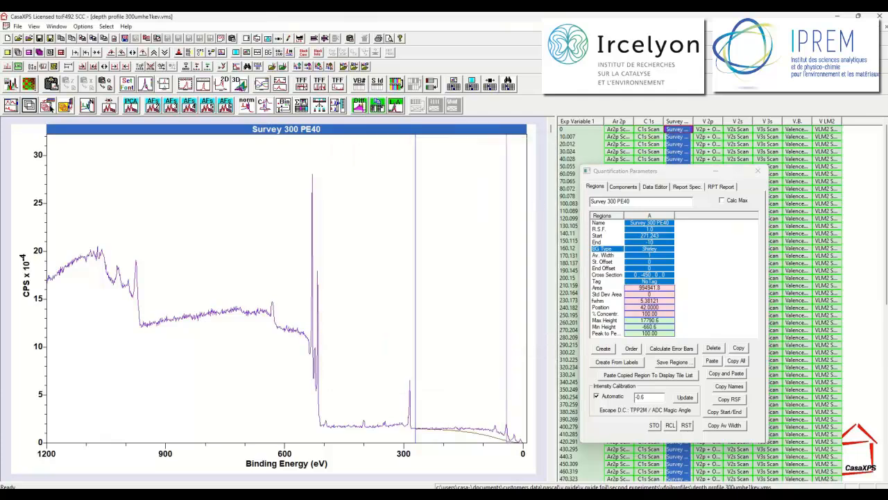
left_click(66, 106)
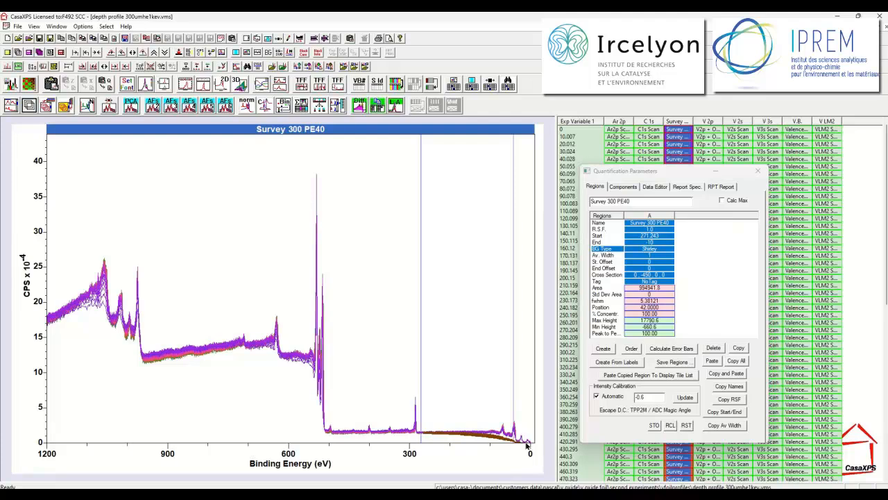
Rename the region "Peaks and backgorund" and propagate the regions to all selected survey spectra.
left_click(653, 222)
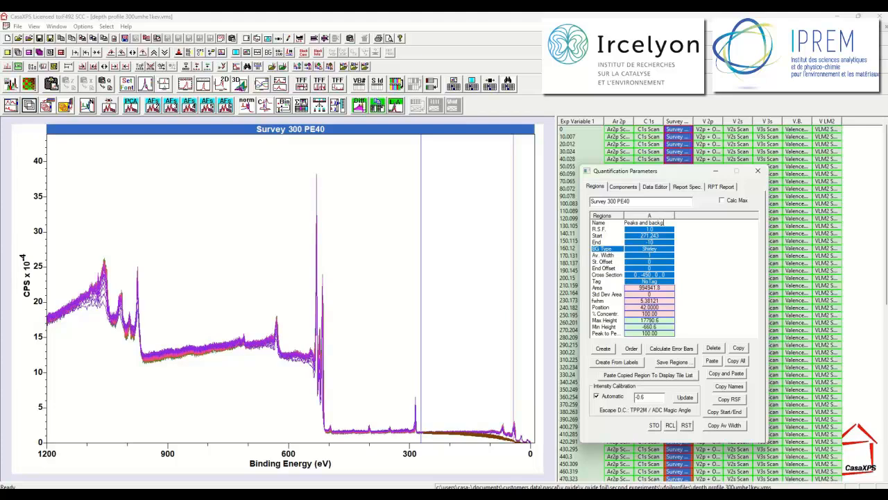
type("d")
key("Return")
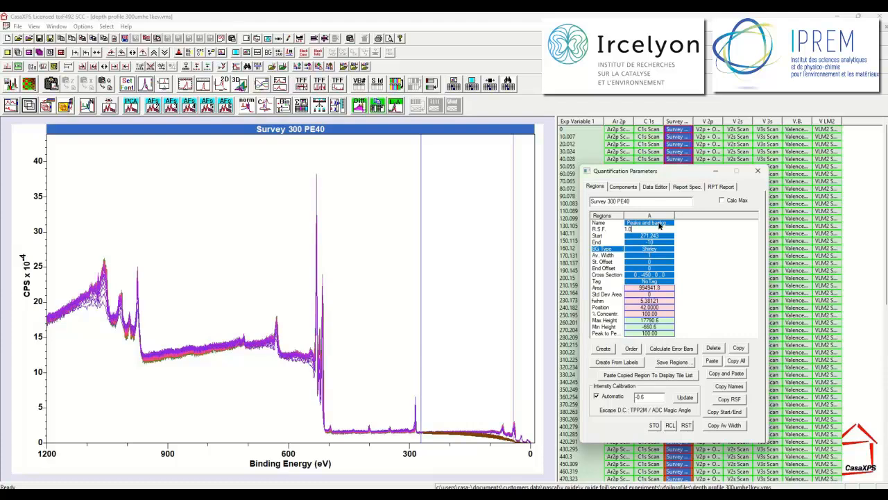
right_click(309, 242)
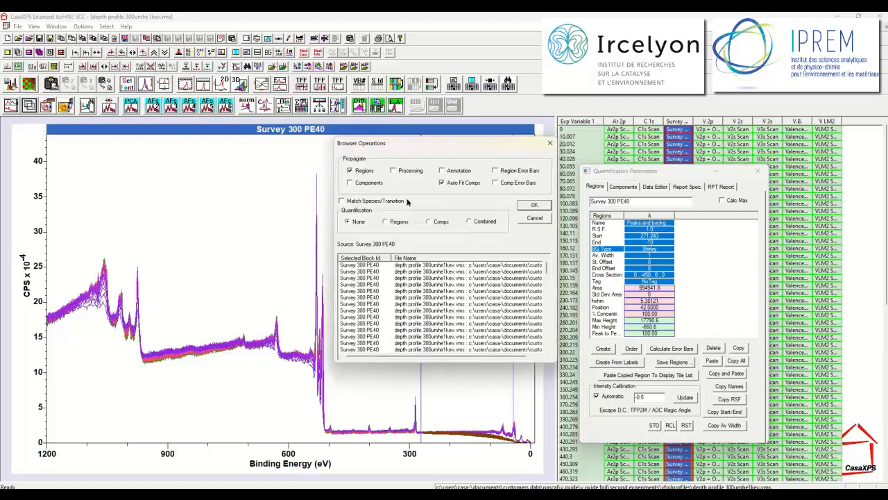
left_click(531, 206)
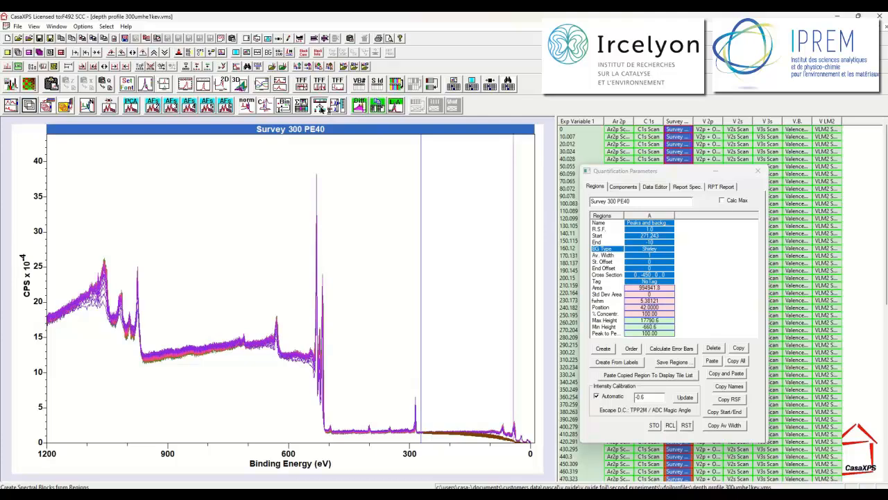
Create new VAMAS blocks from the regions of the overlaid survey spectra and overlay all the resulting blocks.
left_click(319, 107)
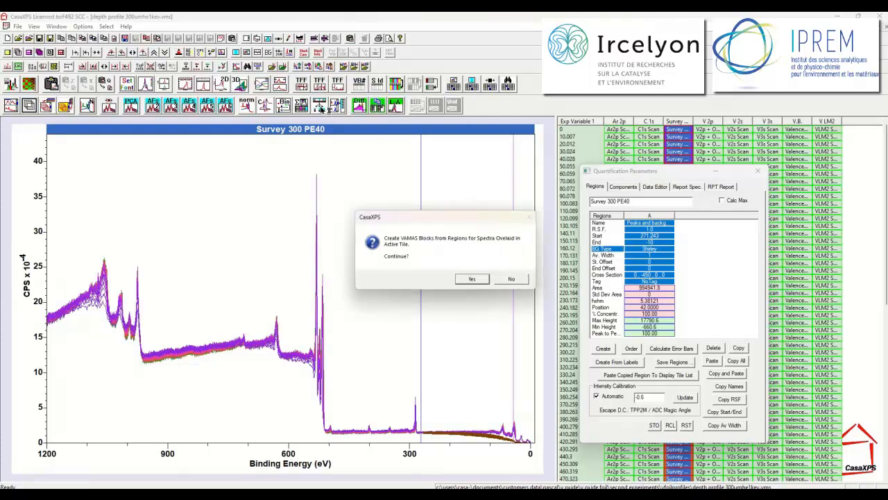
left_click(471, 279)
left_click_drag(614, 170, 757, 211)
left_click(676, 120)
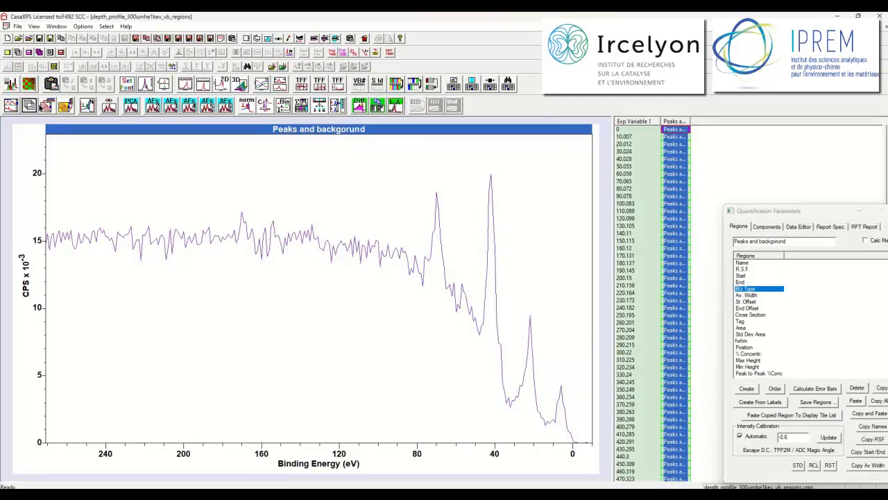
left_click(29, 105)
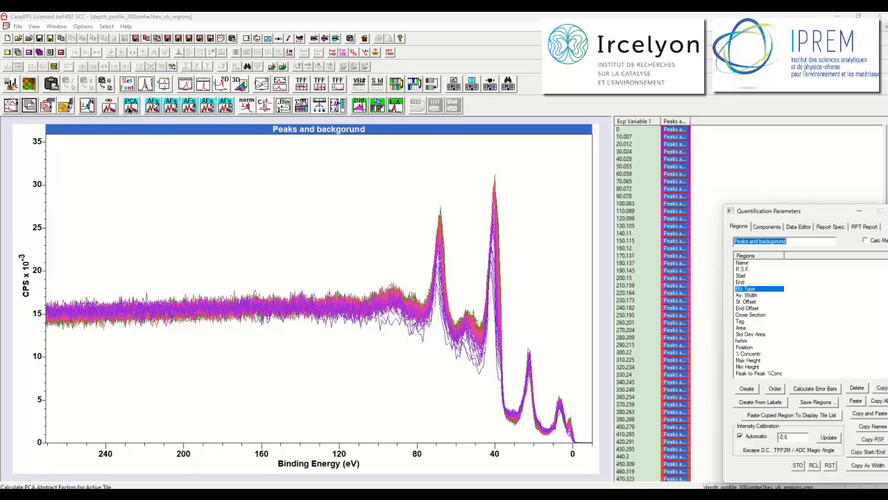
Examine the PCA abstract factors of the Peaks and backgorund spectra in separate tiles, and return them to raw data.
left_click(131, 106)
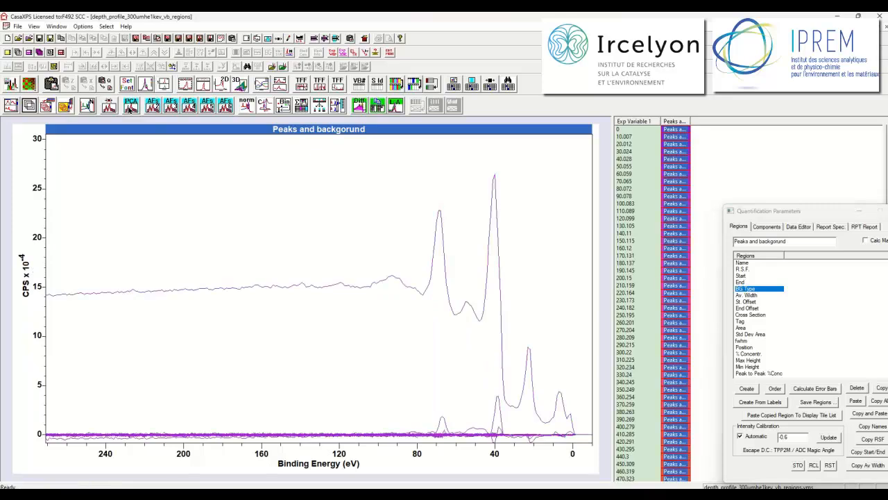
left_click(301, 86)
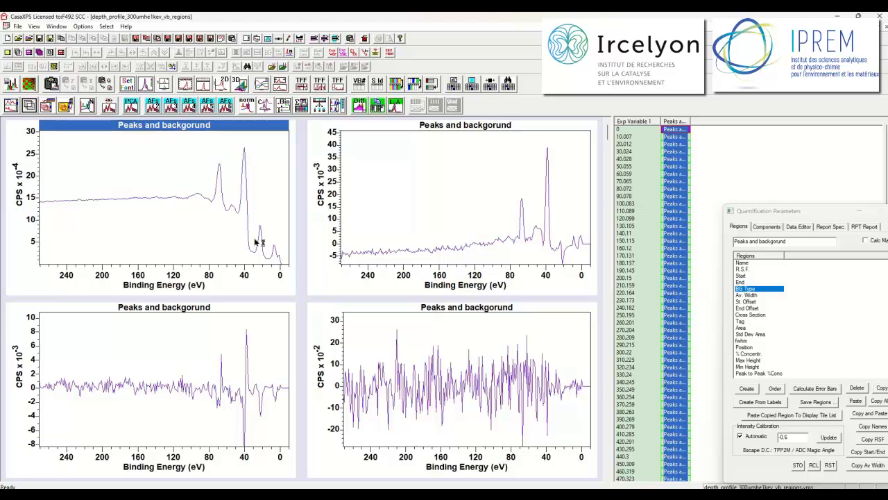
left_click(342, 88)
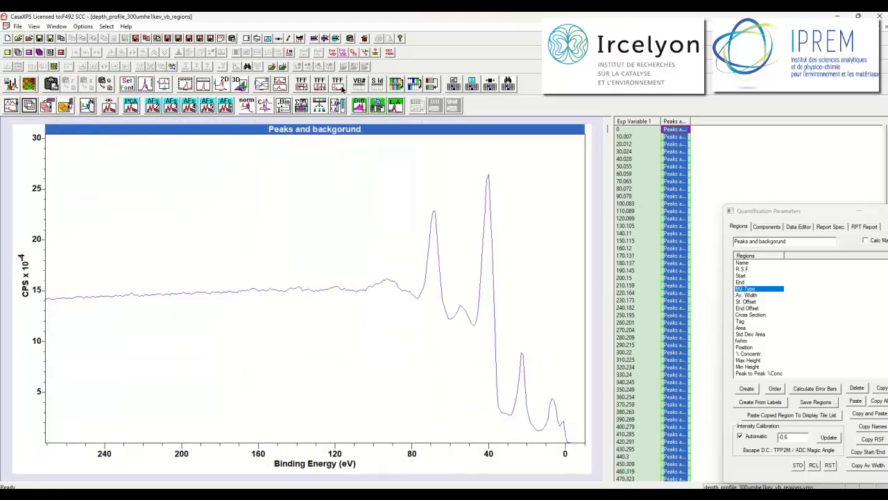
left_click(67, 105)
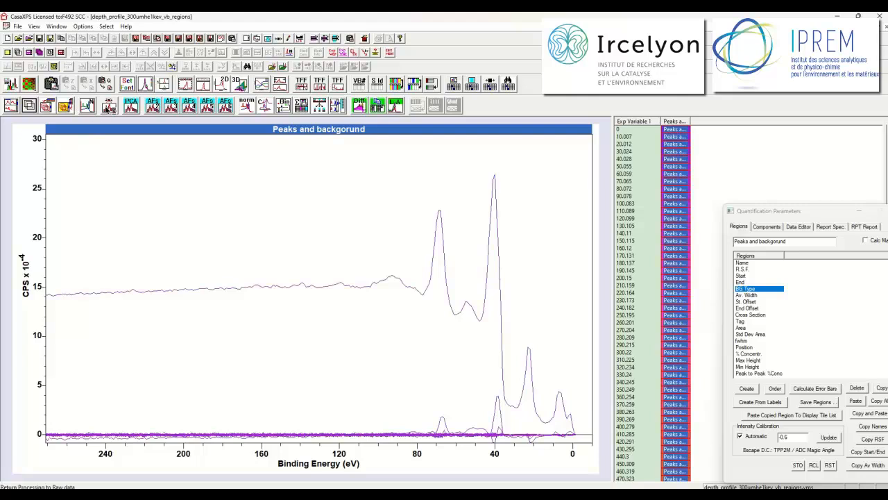
left_click(109, 106)
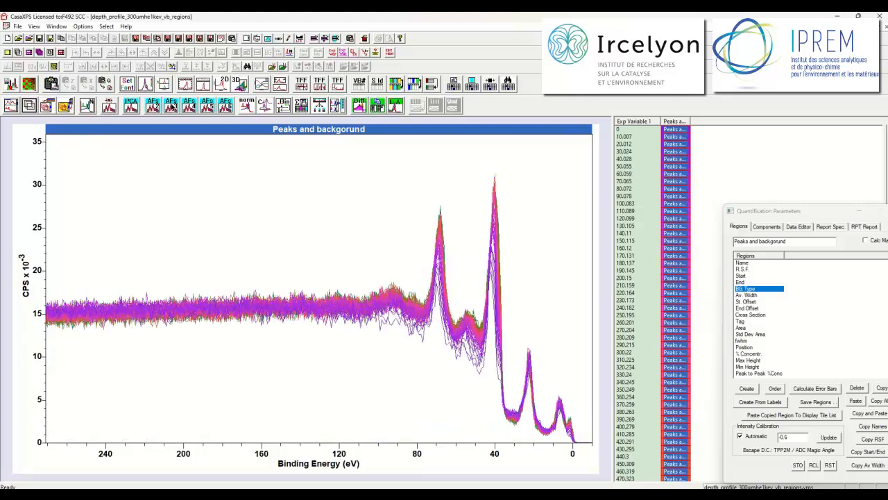
Reduce the noise in the overlaid spectra using PCA abstract factors, and generate the interpolated difference spectra from them.
left_click(173, 106)
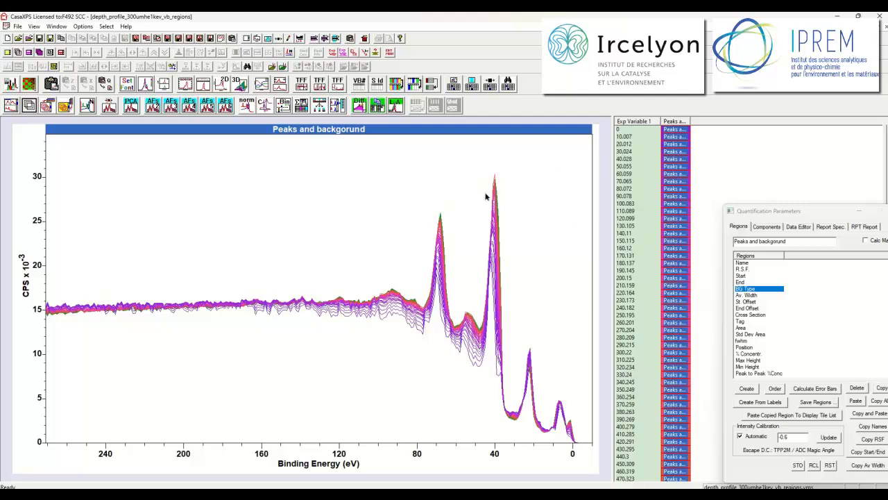
left_click(362, 111)
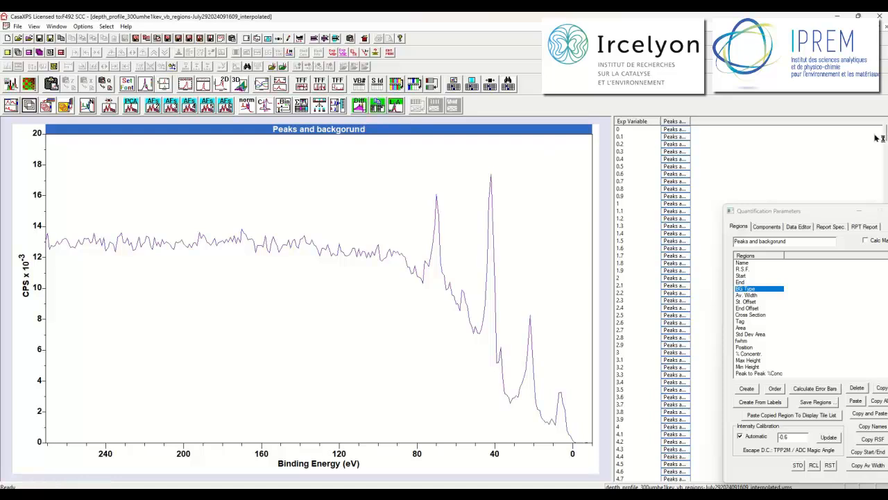
Copy two chosen difference spectra into new VAMAS blocks as processed data only, and overlay the two copies.
left_click_drag(886, 134, 885, 152)
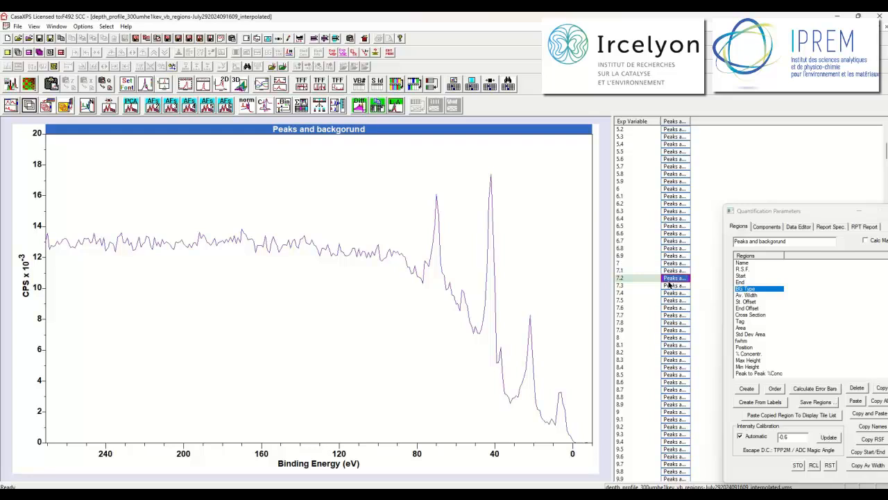
left_click(377, 104)
left_click(532, 185)
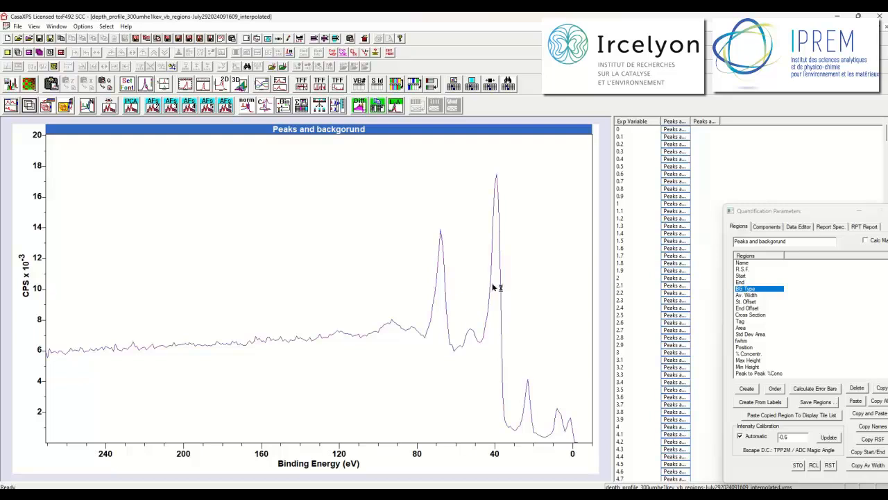
left_click(379, 105)
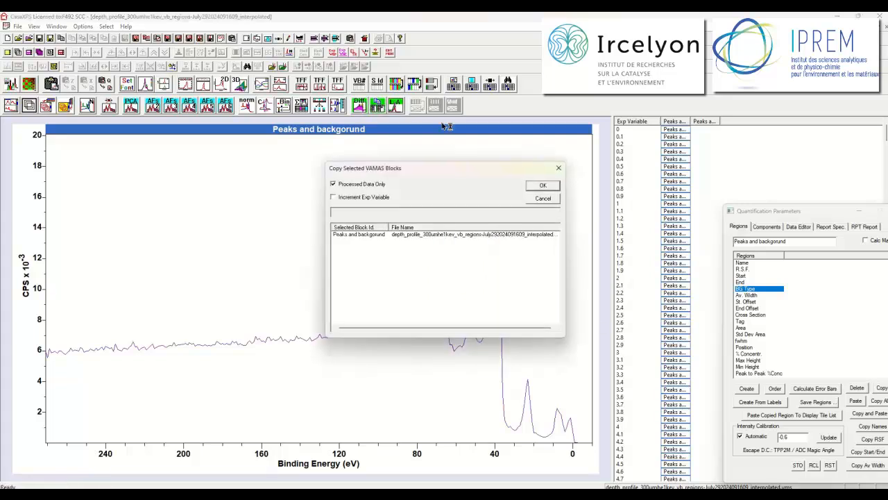
left_click(542, 187)
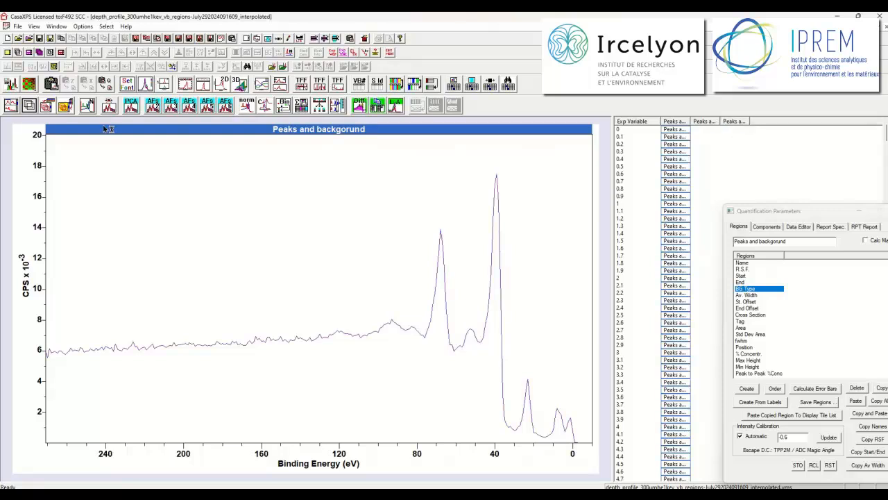
left_click(29, 105)
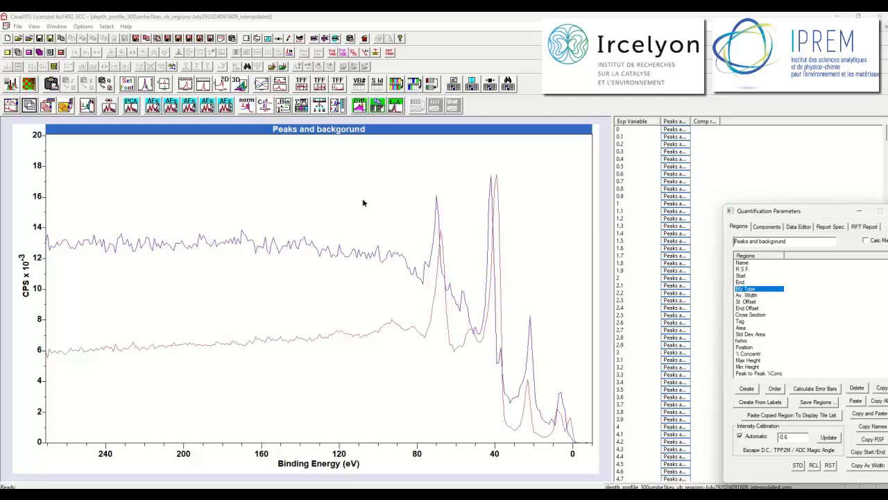
Open the VAMAS file depth profile 300umAr200eV.vms from the VFoilProfiles folder.
left_click(18, 39)
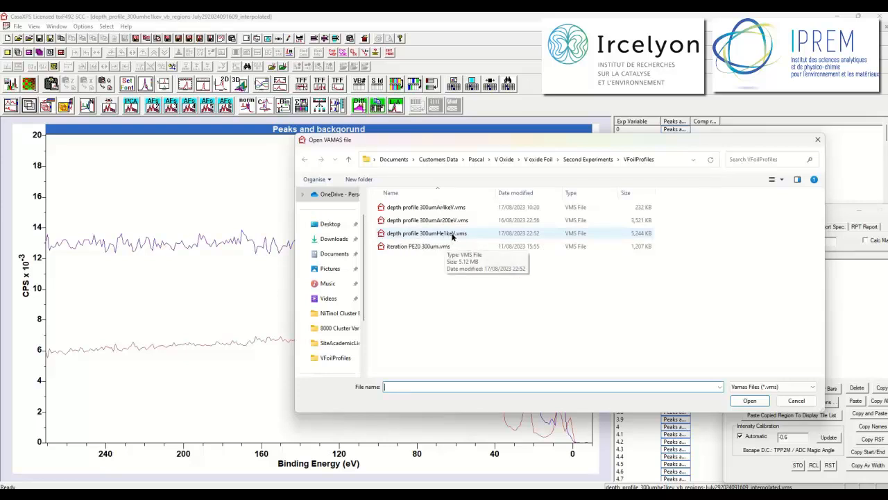
left_click(419, 220)
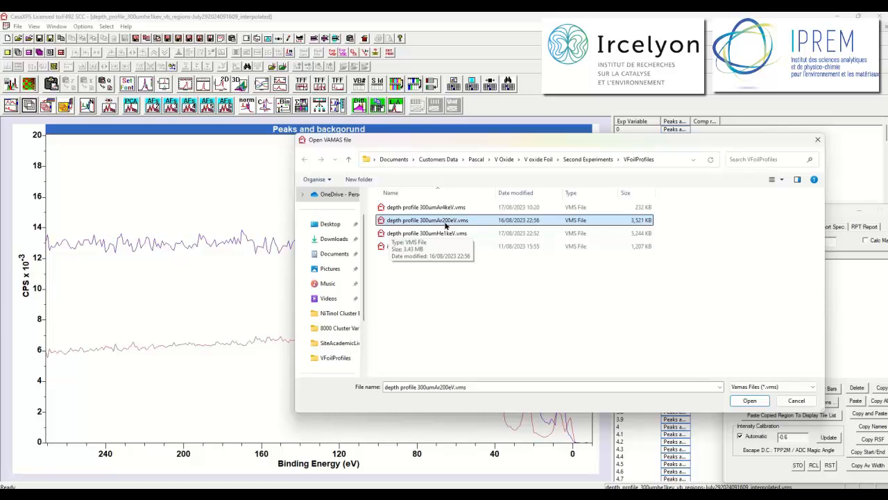
double_click(393, 221)
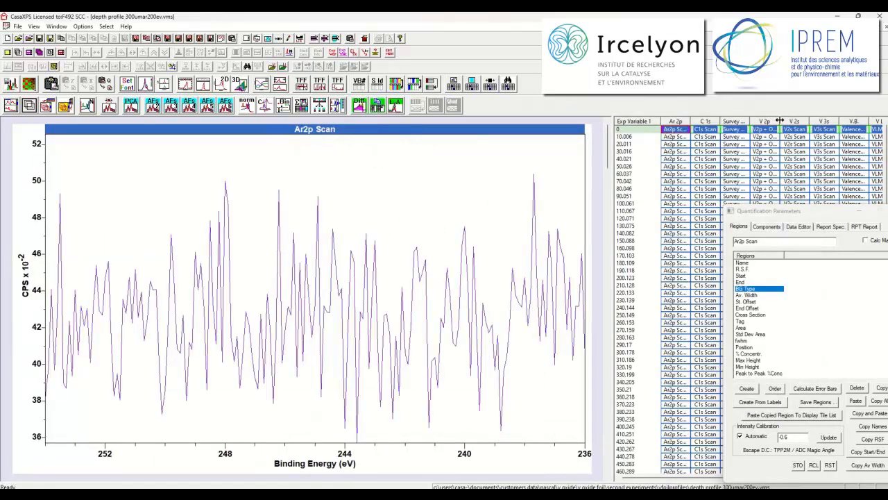
Overlay all V 2p spectra of the argon depth profile for inspection, and replace them with an overlay of all Survey spectra.
left_click(765, 122)
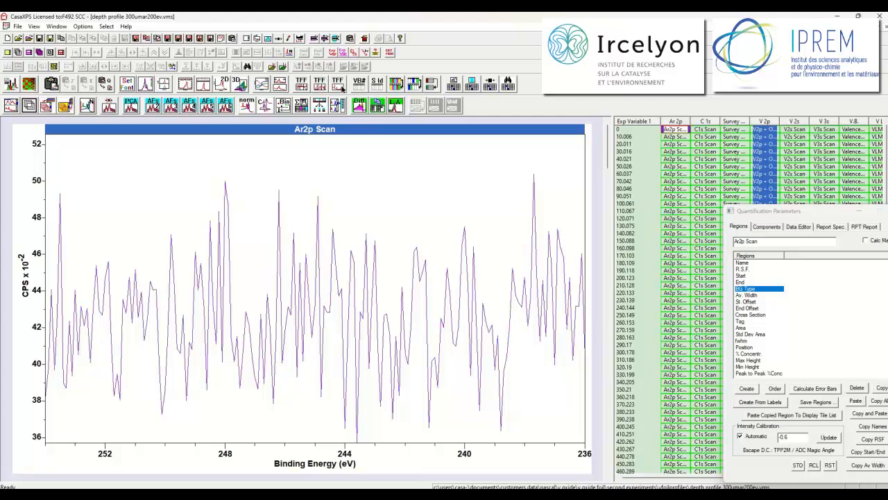
left_click(29, 106)
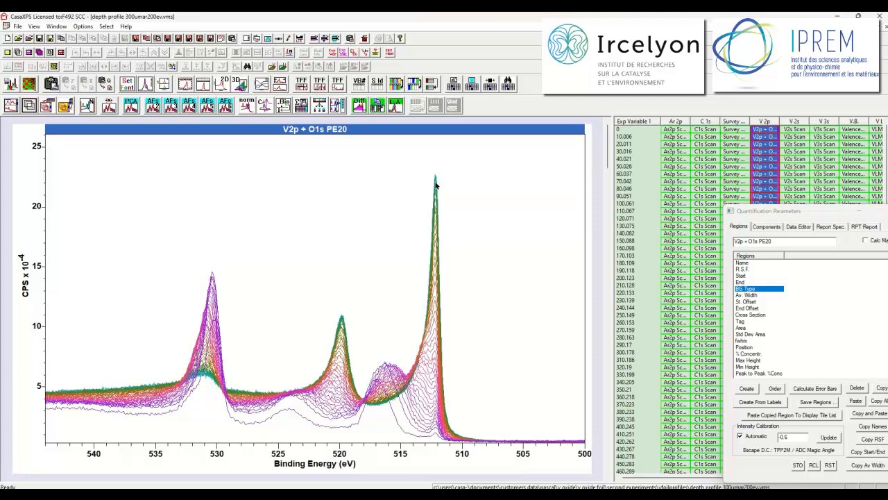
left_click(731, 123)
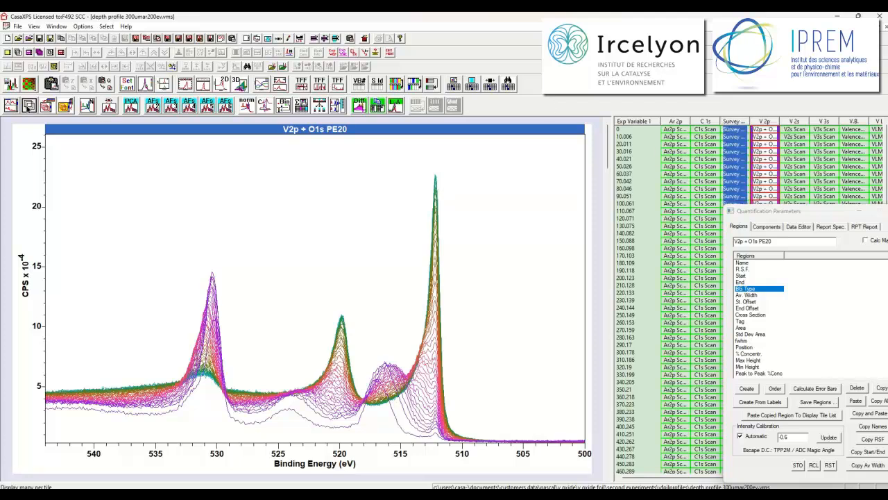
left_click(28, 106)
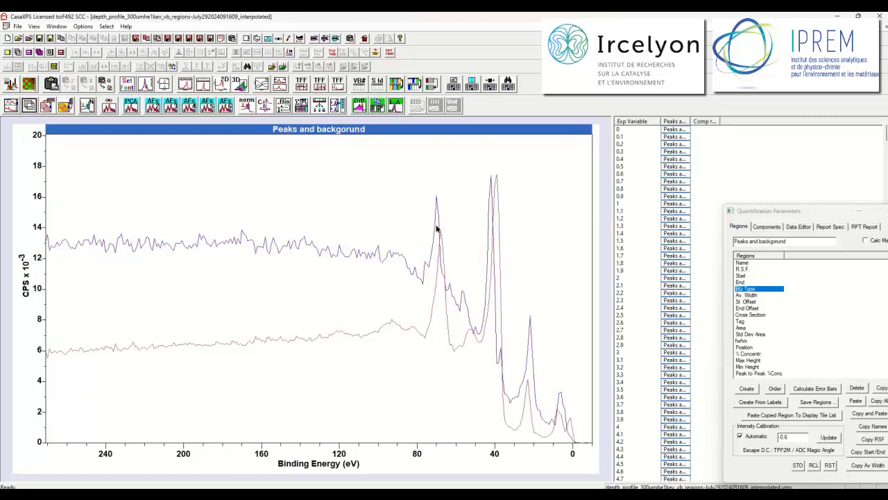
Propagate only the regions from the Survey 300 PE40 spectrum of the 300umHe1keV profile to the argon profile's survey spectra.
key("ctrl+Tab")
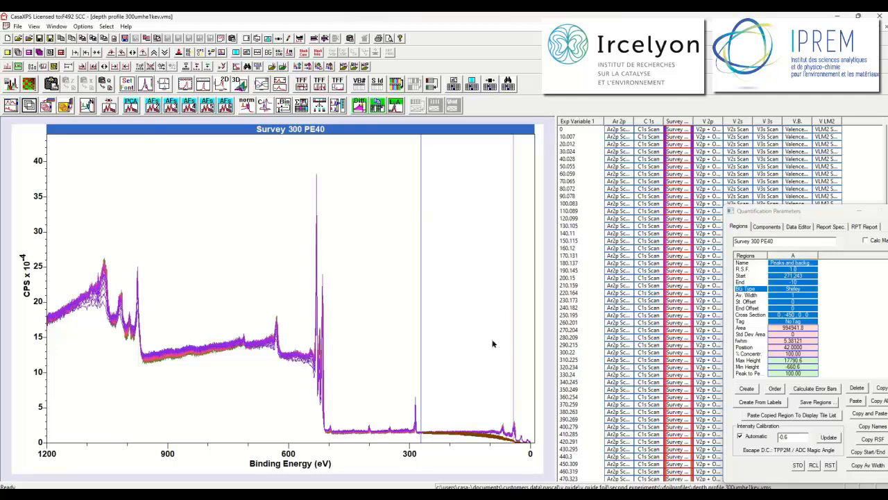
right_click(221, 238)
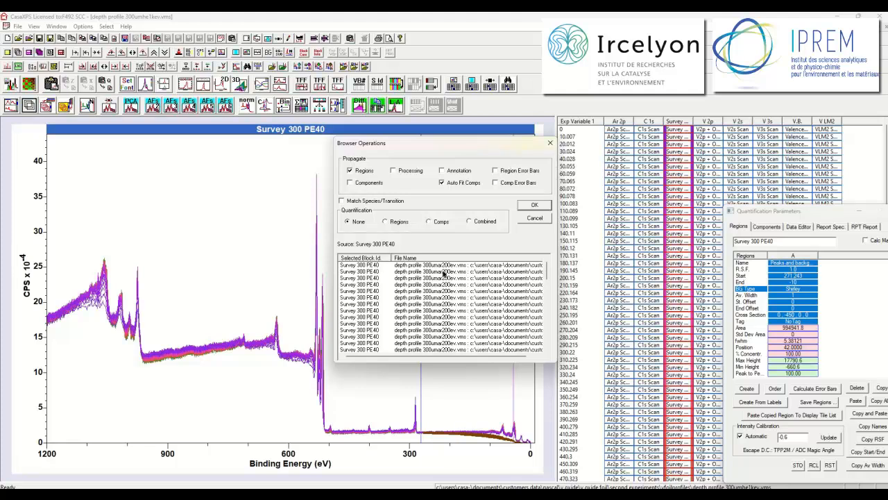
left_click(536, 206)
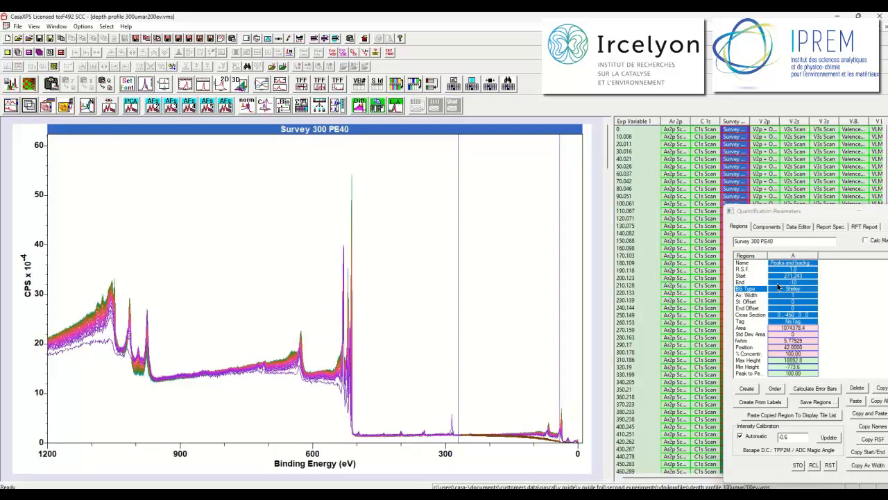
Rename the survey region as Ar Peaks and backgorund and copy the region name to all selected Survey 300 PE40 blocks.
left_click(771, 262)
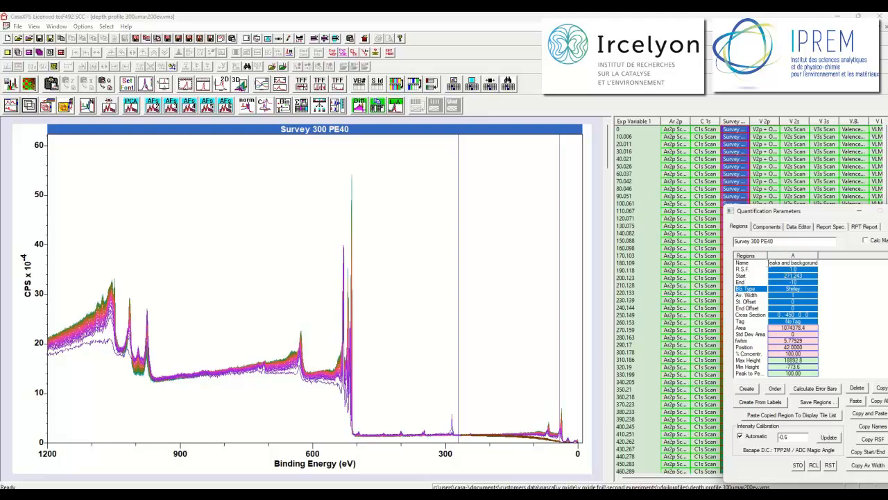
key("Return")
type("Ar P")
key("Return")
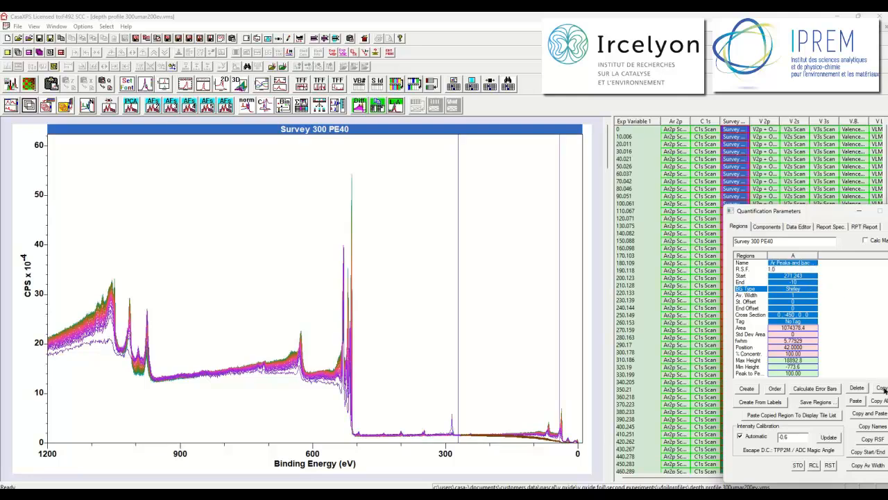
left_click(867, 426)
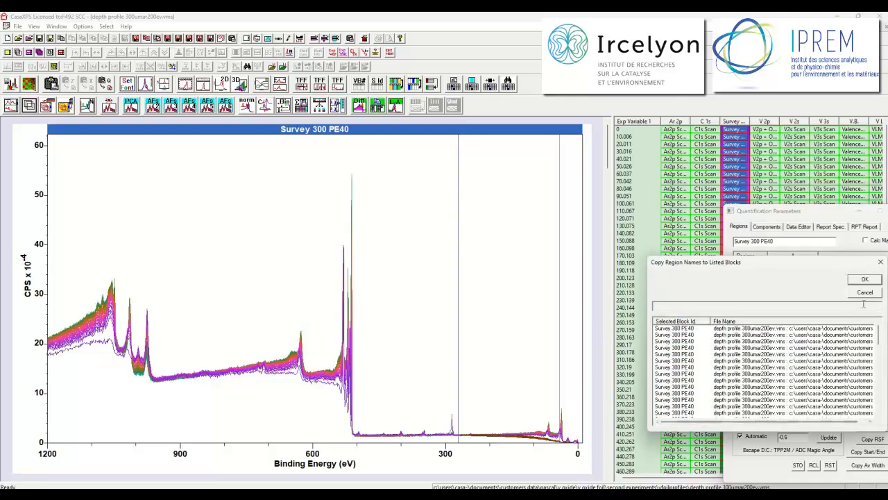
left_click(865, 278)
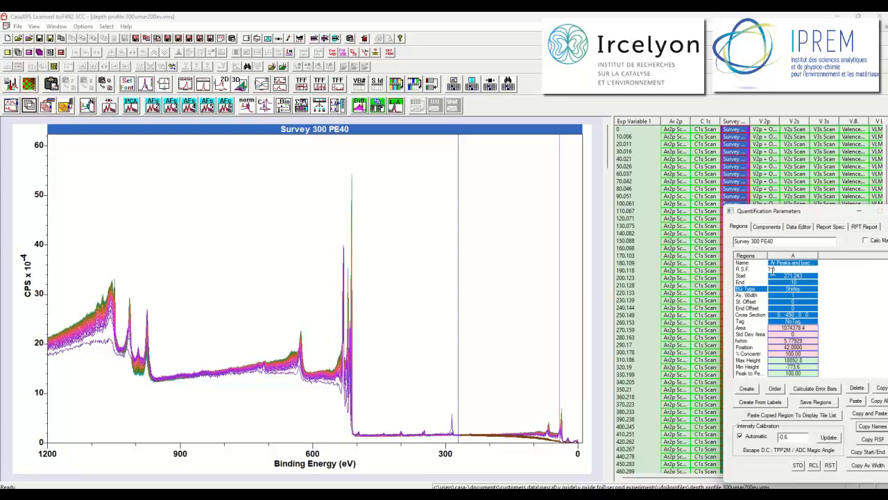
type("1.0")
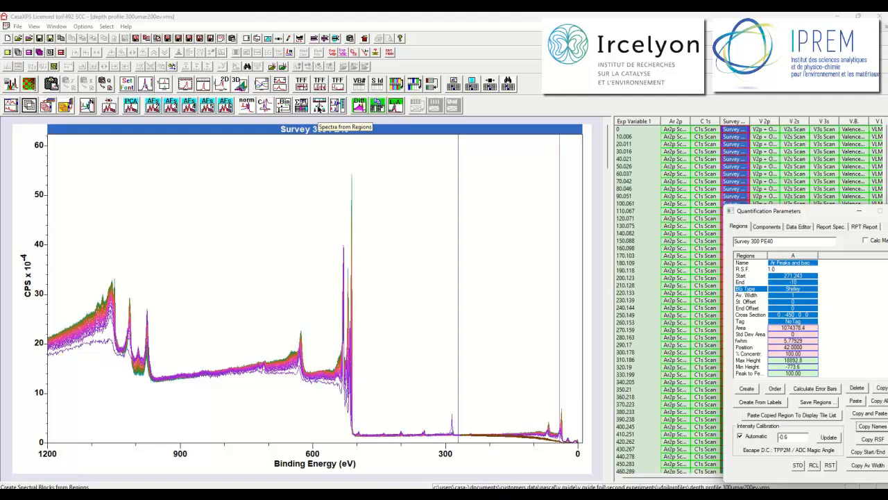
Create new VAMAS blocks from the regions of the overlaid argon survey spectra and overlay all the resulting blocks.
left_click(320, 110)
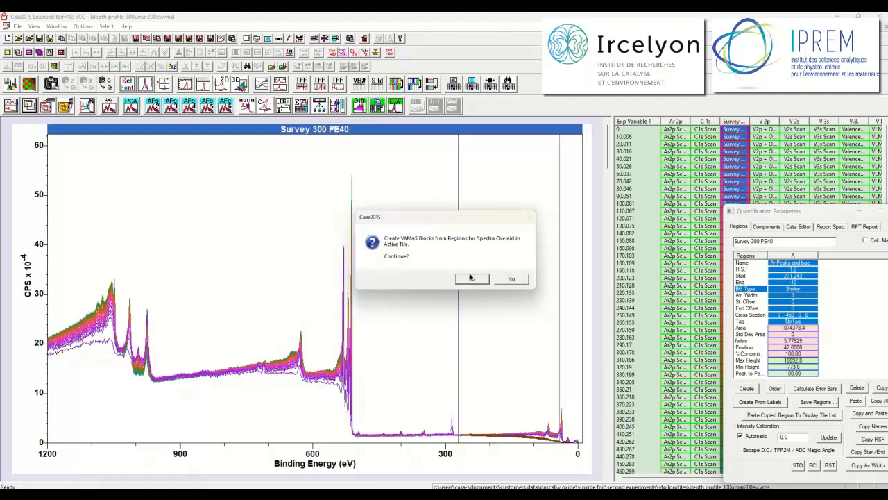
left_click(469, 279)
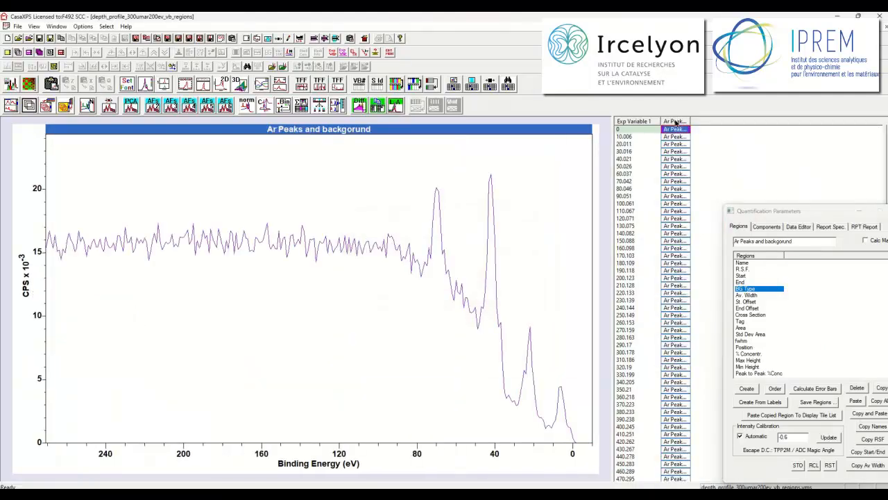
left_click(676, 121)
left_click(29, 104)
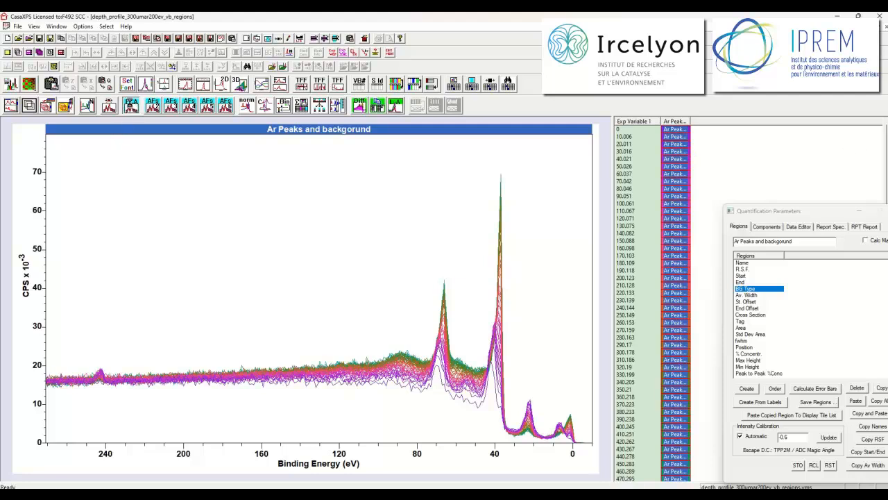
Examine the PCA abstract factors of all Ar Peaks and backgorund spectra in separate tiles, and return them to raw data.
left_click(132, 104)
left_click(319, 92)
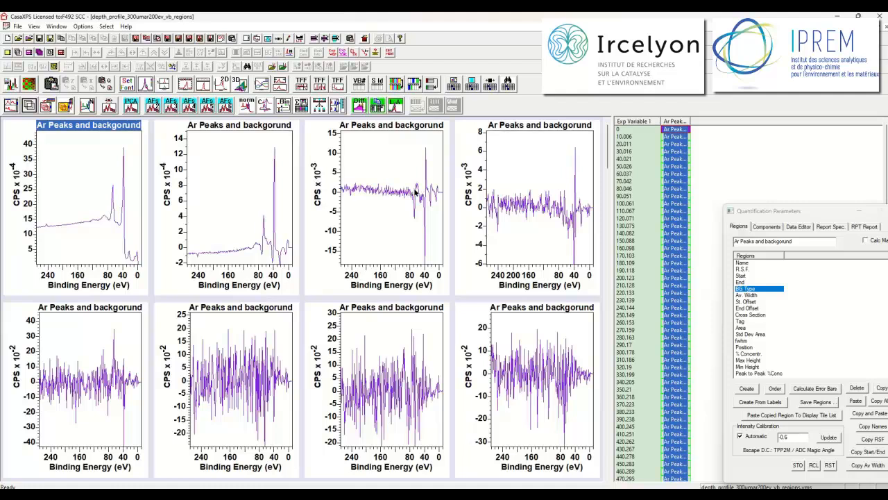
left_click(65, 106)
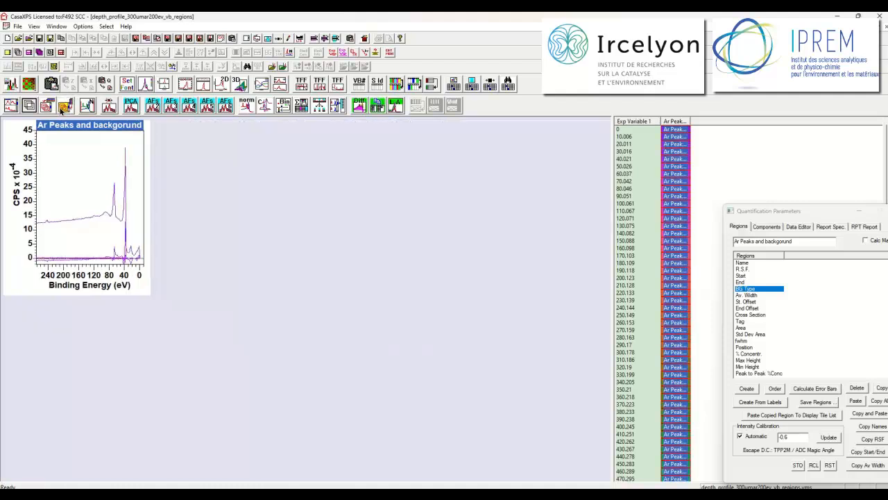
left_click(109, 105)
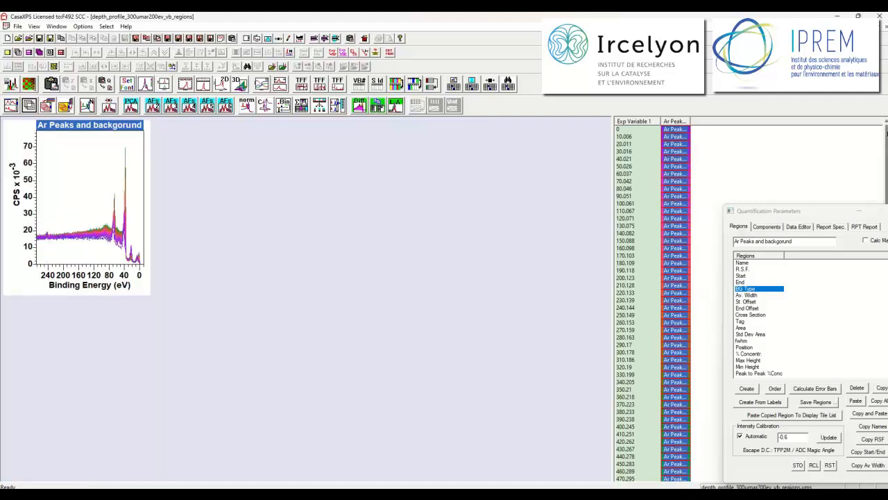
Select the Ar Peaks and backgorund spectra from experimental variable 220.133 to 600.38 and overlay them in a single full-size tile.
left_click_drag(887, 136, 887, 212)
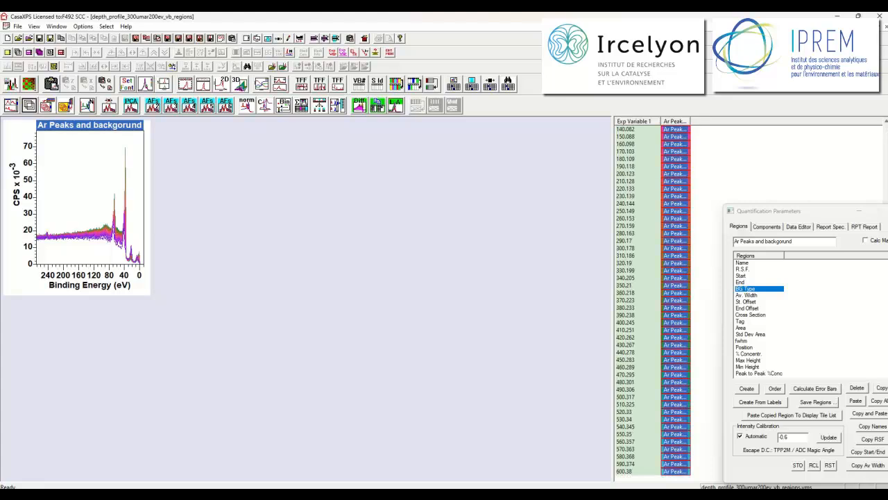
left_click(674, 189)
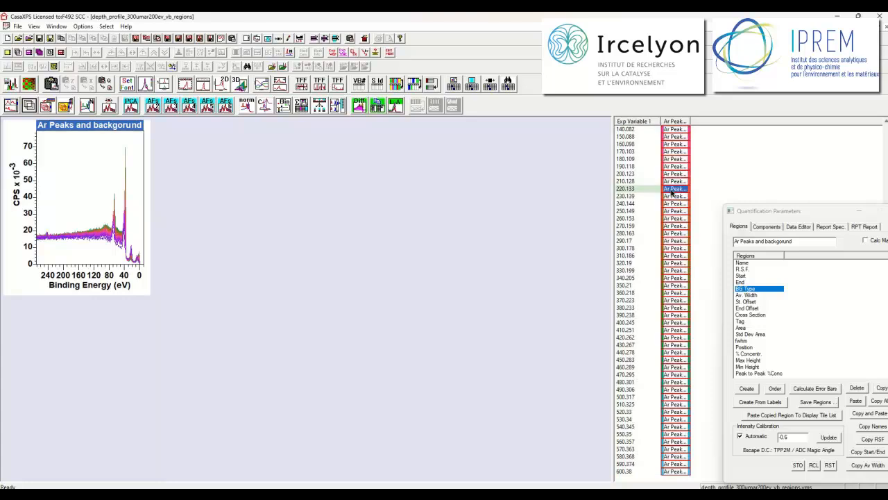
left_click(671, 471, "shift")
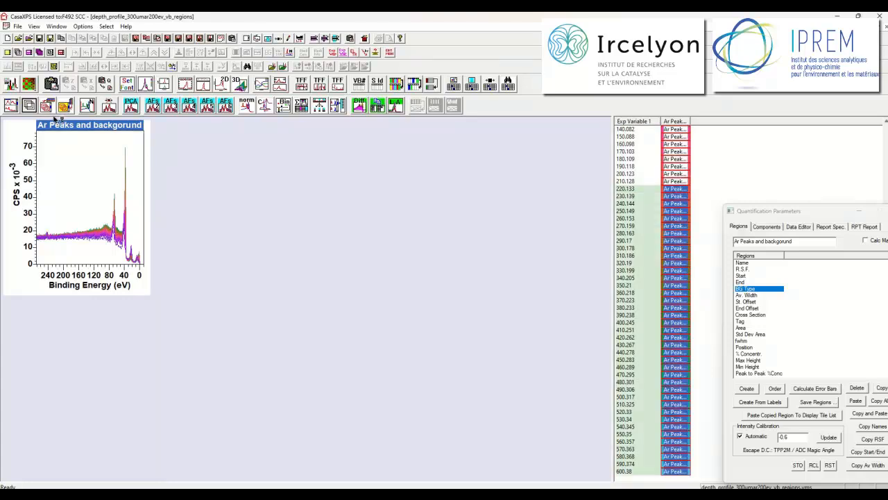
left_click(338, 81)
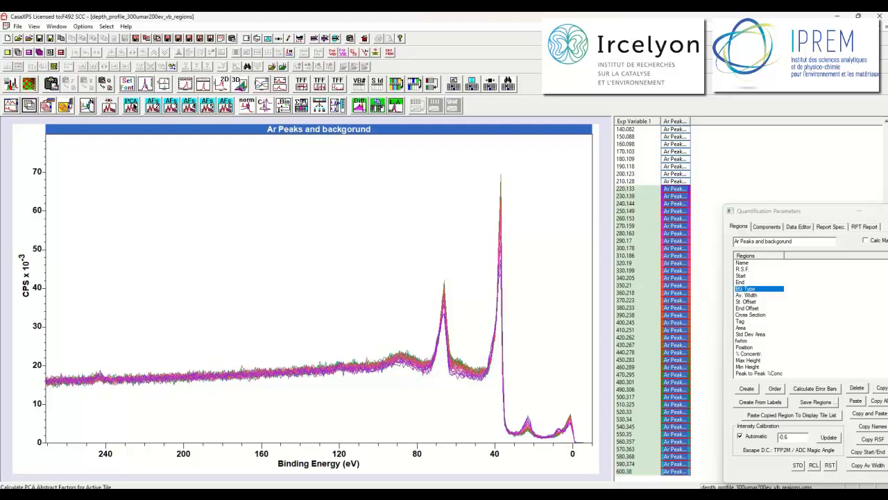
Examine the PCA abstract factors of the 220.133 to 600.38 subset in separate tiles, and restore the raw data.
left_click(134, 107)
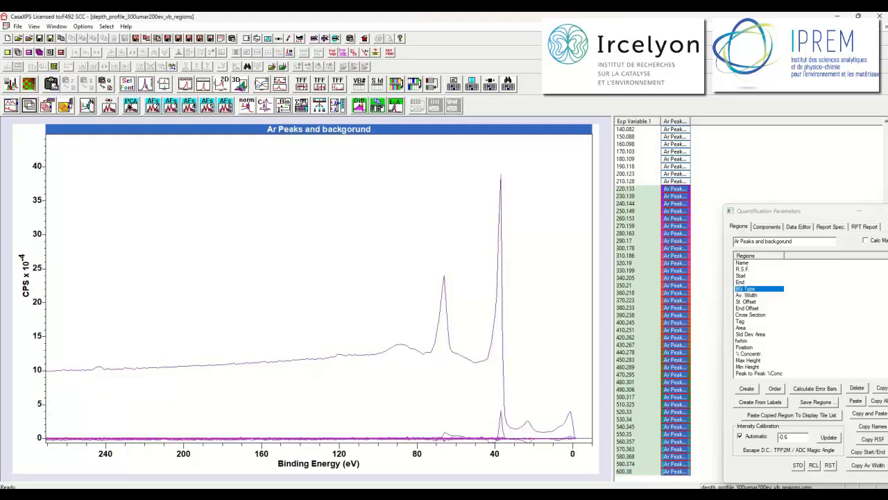
left_click(320, 86)
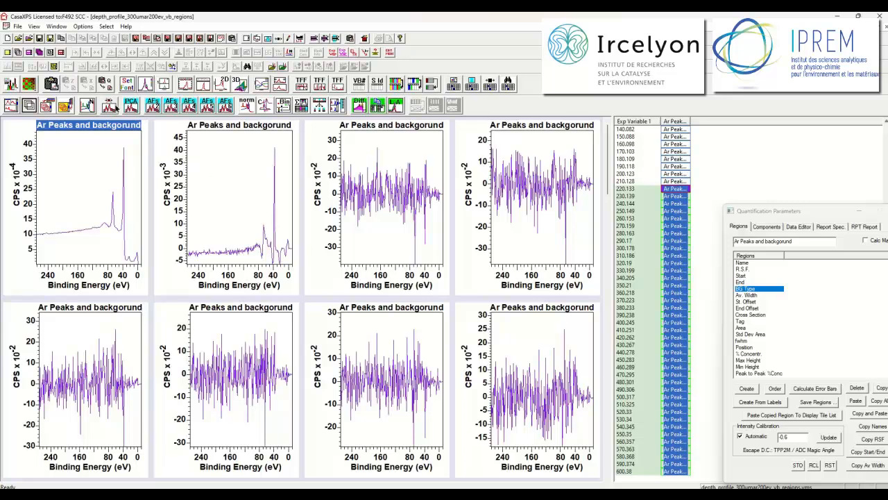
left_click(70, 108)
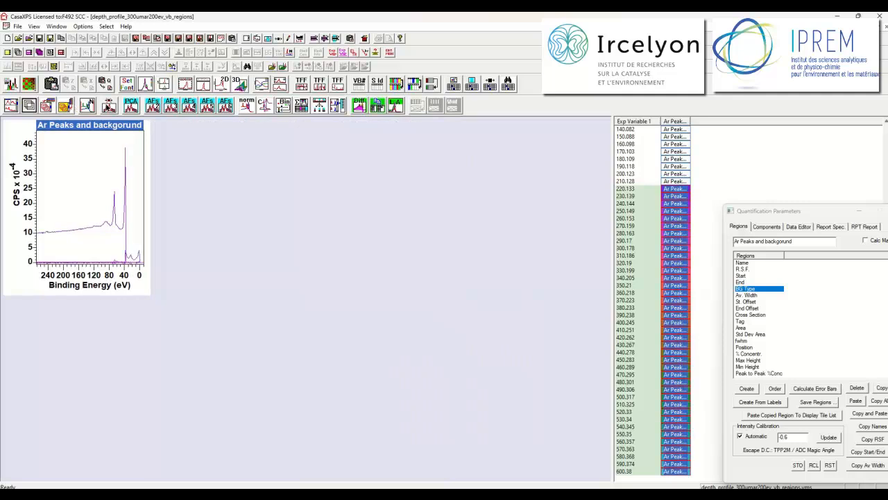
left_click(108, 108)
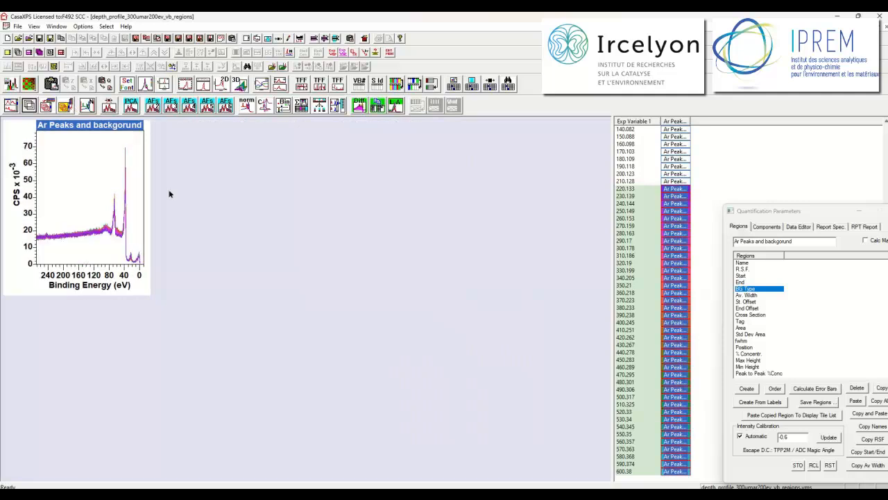
Overlay the selected argon subset in one full-size tile and reduce its noise using two PCA abstract factors.
left_click(337, 86)
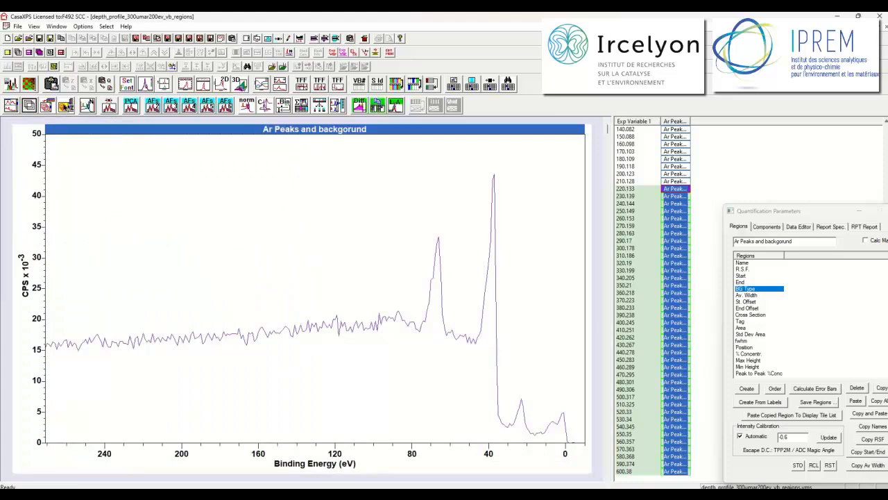
left_click(68, 108)
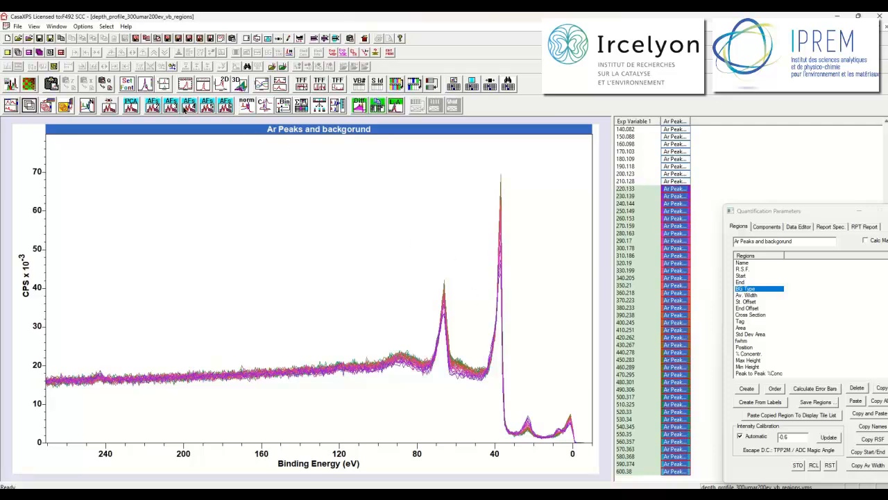
left_click(153, 104)
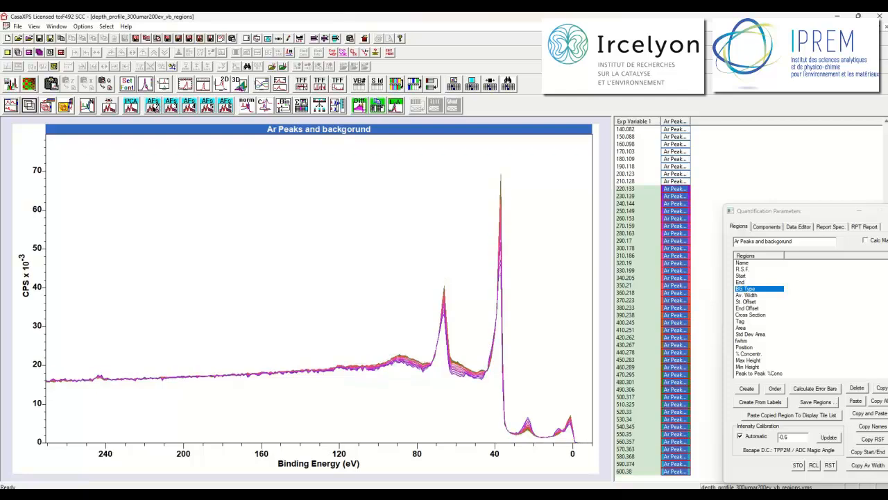
Generate the interpolated difference spectra from the noise-reduced argon subset and display the spectrum at experimental variable 100.
left_click(356, 107)
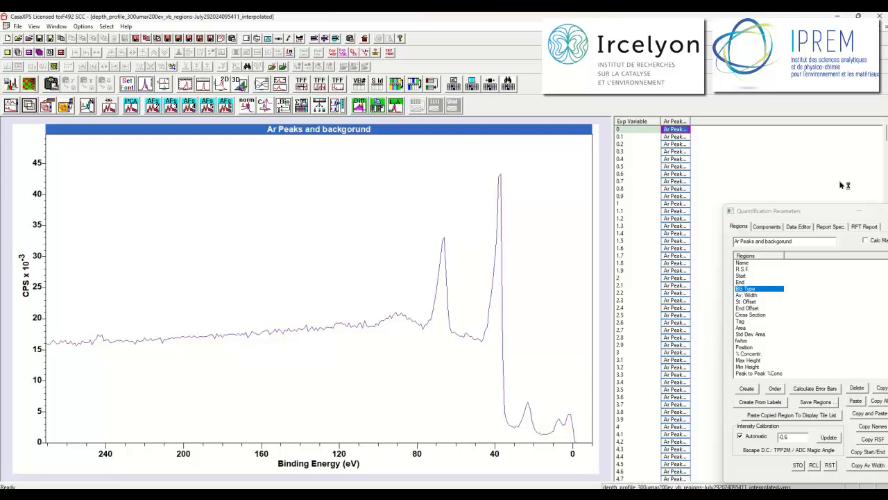
left_click_drag(886, 136, 869, 486)
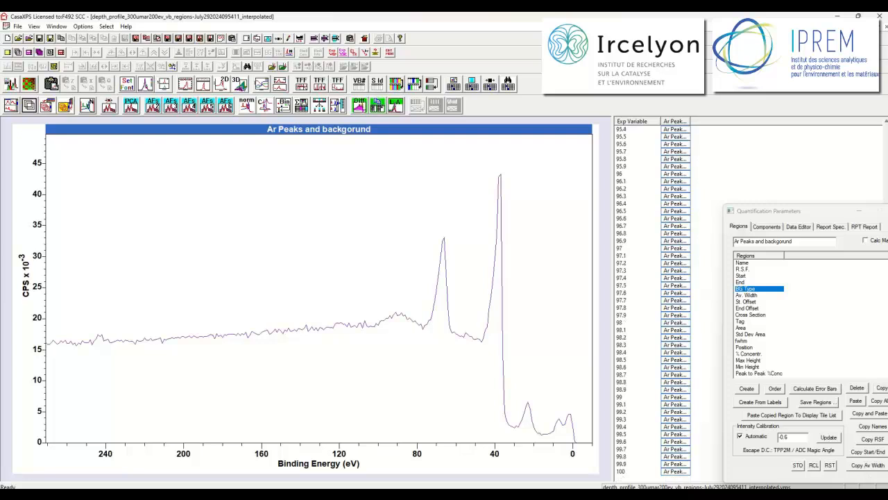
left_click(677, 472)
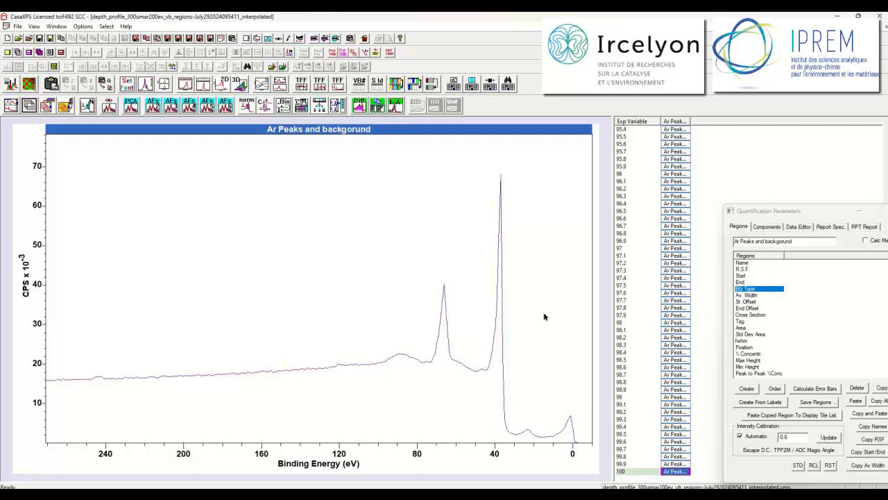
Step down through the argon interpolated difference spectra from experimental variable 100 and examine how the spectral shape changes.
key("Up")
key("Up")
key("Up")
key("Up")
key("Up")
key("Up")
key("Up")
key("Up")
key("Up")
key("Up")
key("Up")
key("Up")
key("Up")
key("Up")
key("Up")
key("Up")
key("Up")
key("Up")
key("Up")
key("Up")
key("Up")
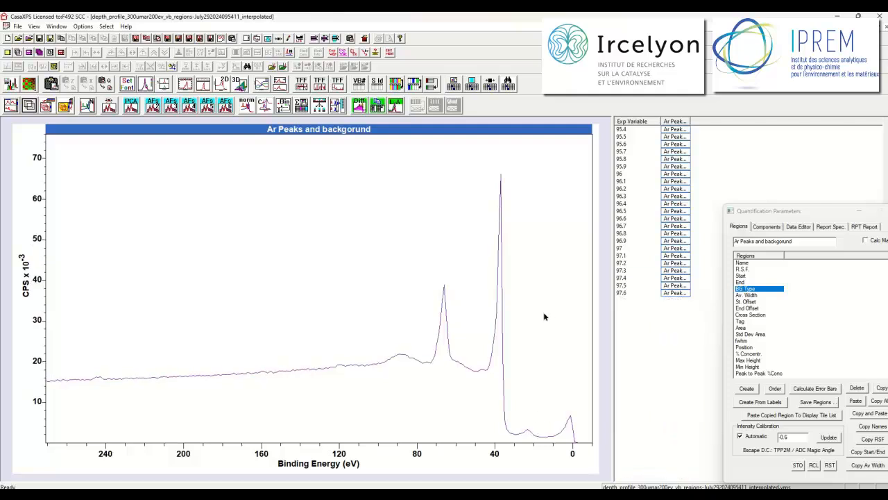
key("Up")
key("Up")
key("Up")
key("Up")
key("Up")
key("Up")
key("Up")
key("Up")
key("Up")
key("Up")
key("Up")
key("Up")
key("Up")
key("Up")
key("Up")
key("Up")
key("Up")
key("Up")
key("Up")
key("Up")
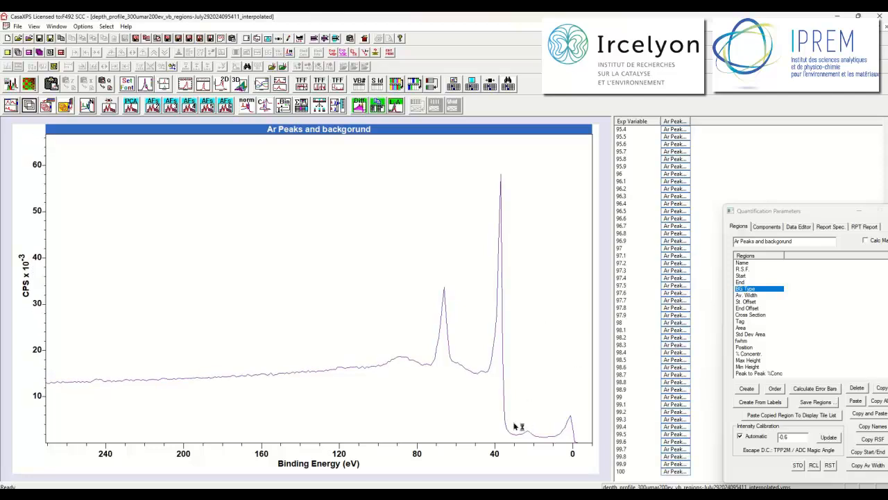
Enlarge the peak near 23 eV, step through the difference spectra to experimental variable 75, and restore the full energy range.
left_click_drag(515, 421, 548, 448)
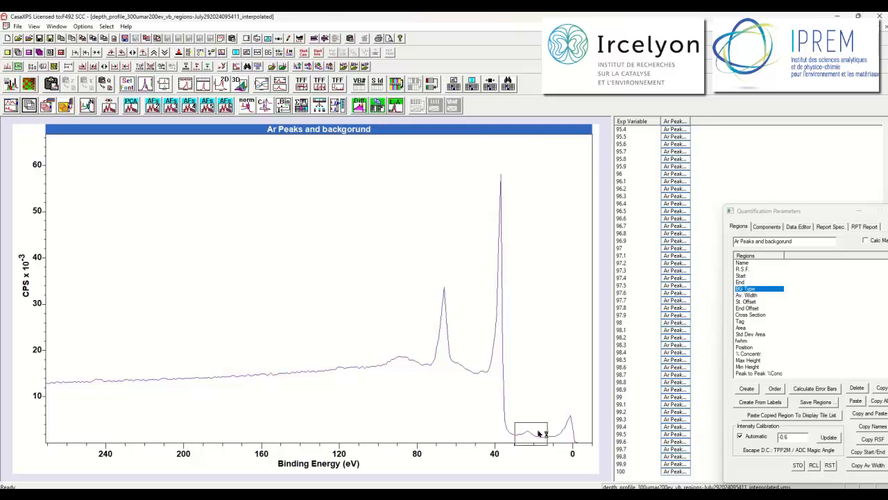
left_click(539, 432)
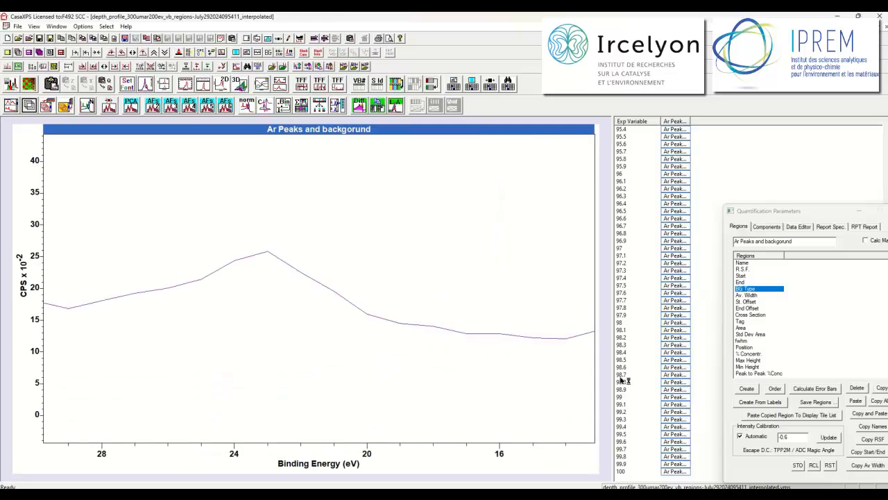
key("Page_Down")
key("Page_Down")
key("Page_Down")
key("Page_Down")
key("Page_Down")
key("Page_Down")
key("Page_Down")
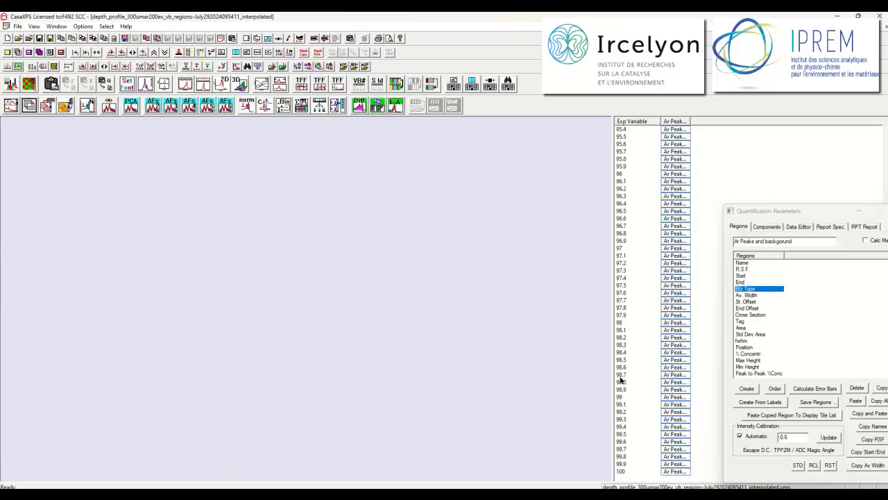
key("Page_Down")
key("Page_Down")
key("Page_Down")
key("Page_Down")
key("Page_Down")
key("Page_Down")
key("Page_Down")
key("Page_Down")
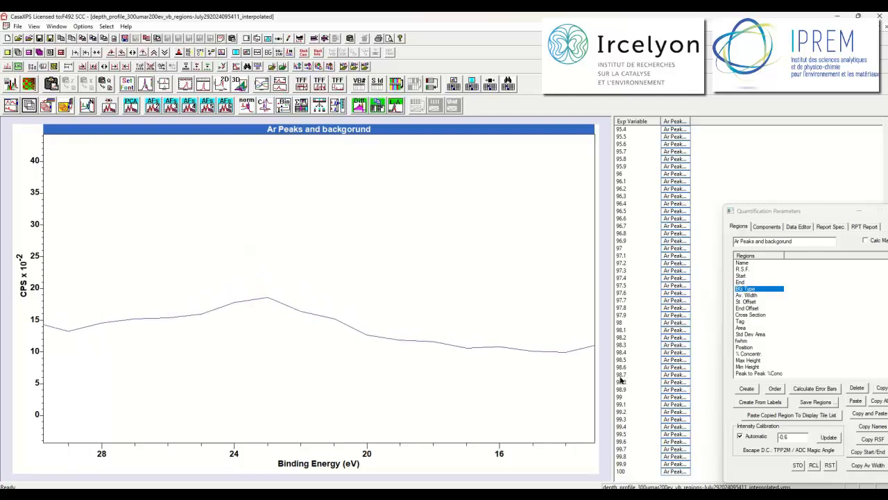
key("Page_Down")
key("Page_Down")
key("Page_Down")
key("Page_Down")
key("Page_Down")
key("Page_Down")
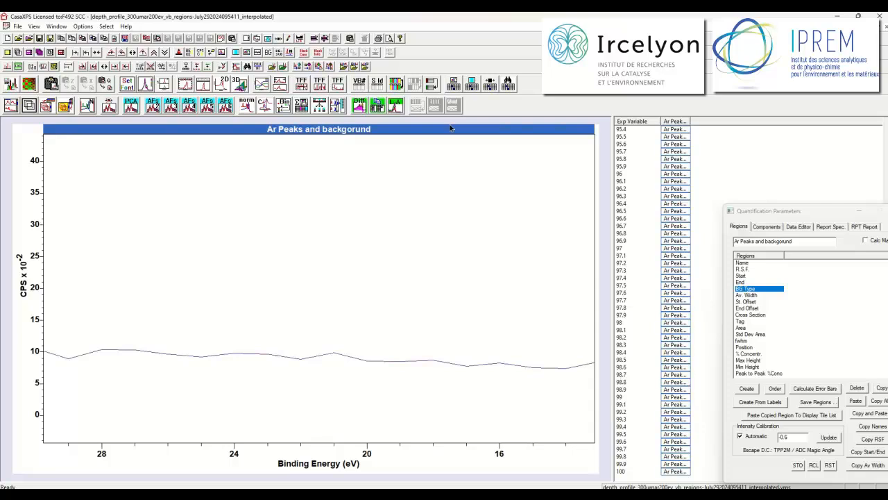
left_click(93, 52)
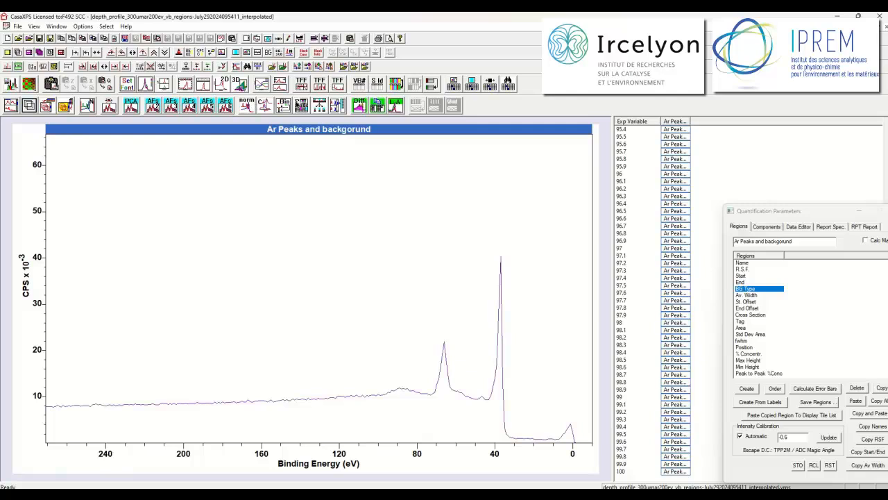
Copy the displayed argon difference spectrum into a new column of the interpolated file with Processed Data Only enabled.
left_click(395, 111)
left_click(536, 187)
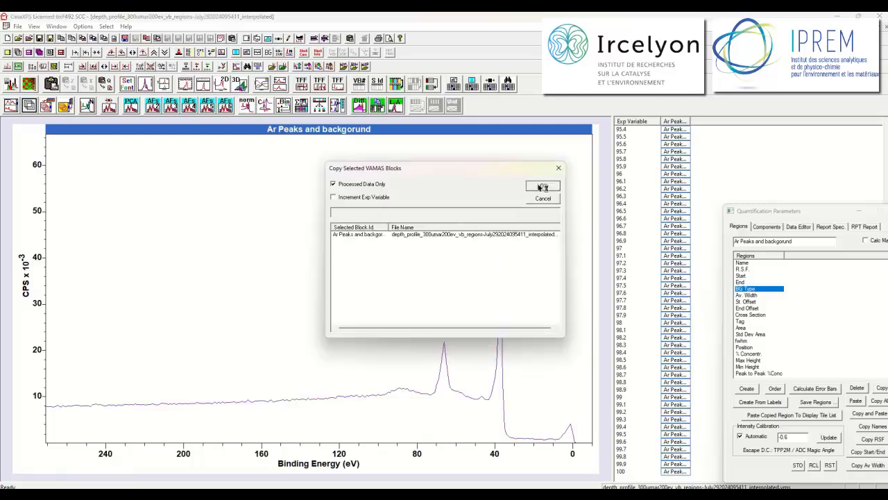
left_click(702, 122)
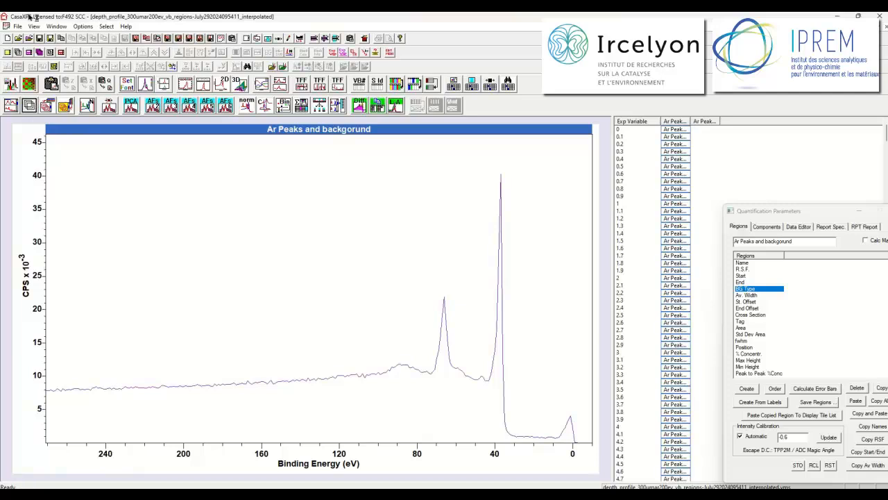
Create a new file and copy into it the helium component spectra at 7.2 and 70.6 and the argon spectrum at 75.
left_click(56, 26)
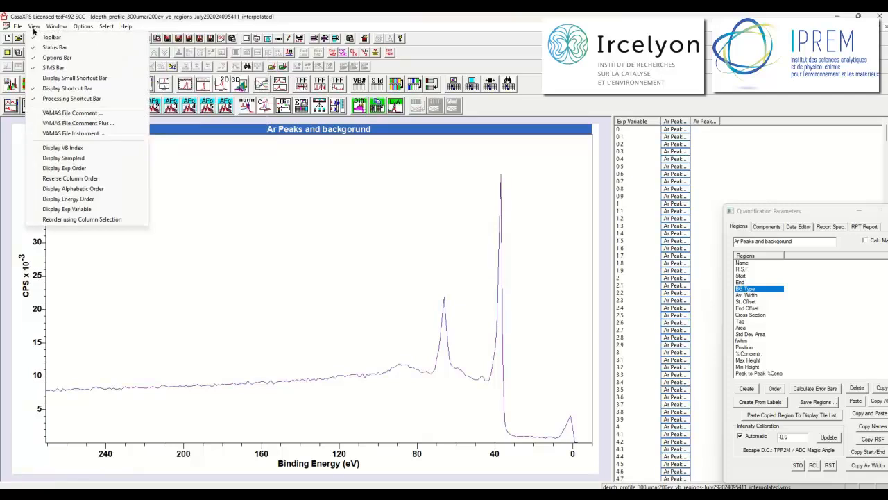
left_click(32, 38)
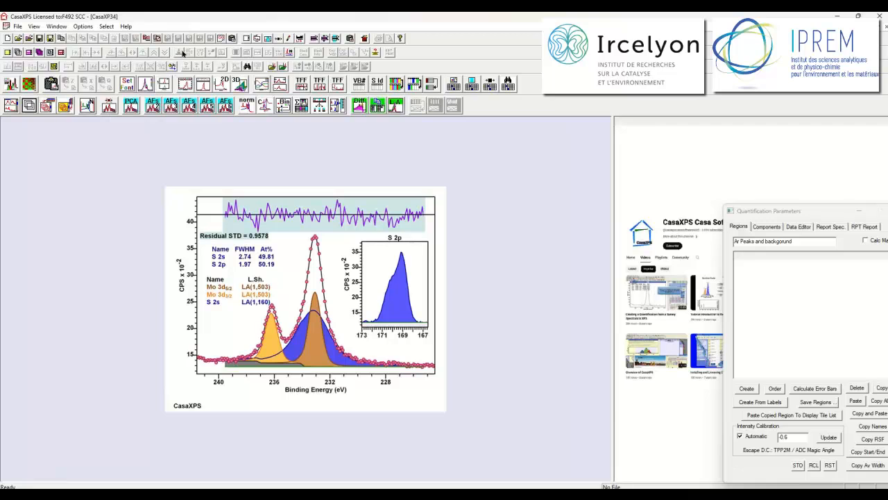
left_click(58, 26)
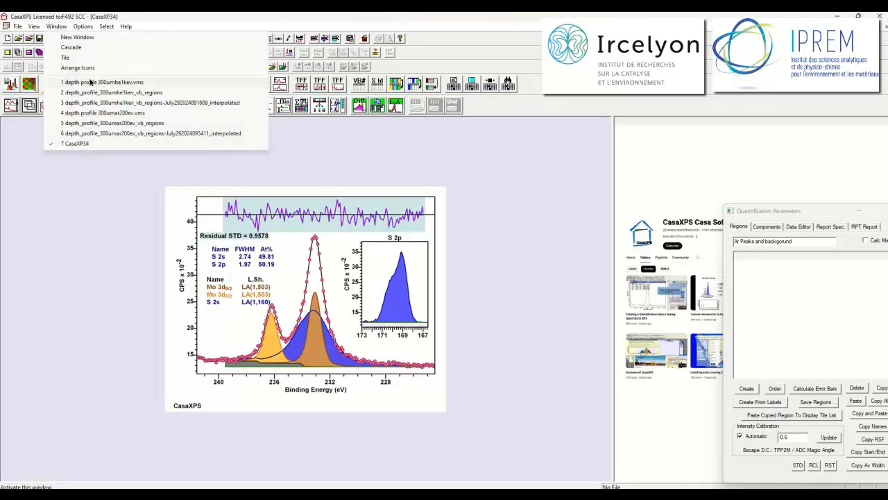
left_click(111, 103)
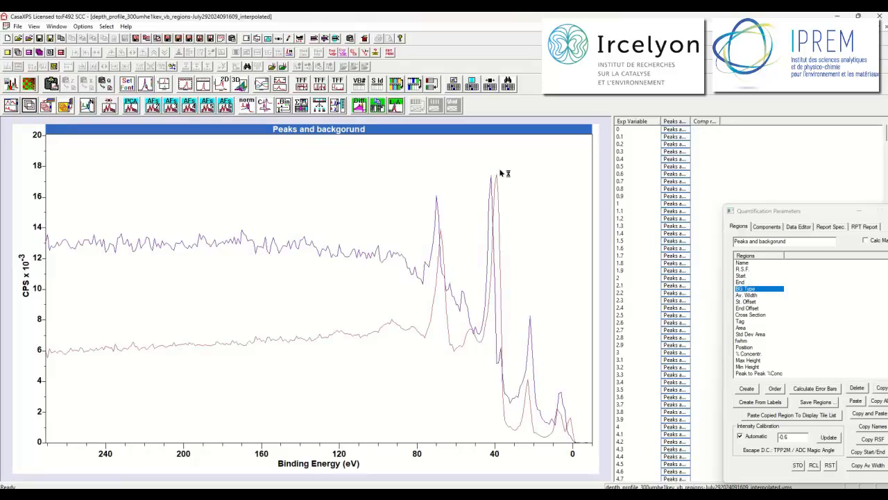
left_click(57, 26)
left_click(73, 143)
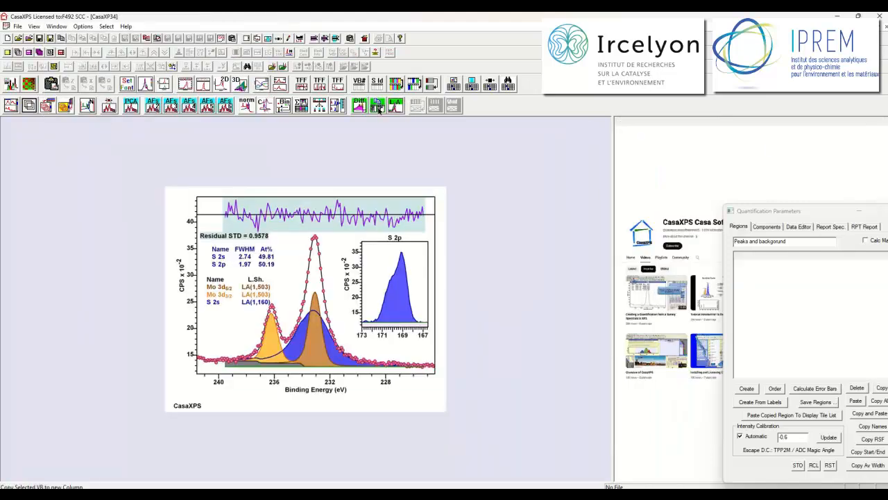
left_click(350, 40)
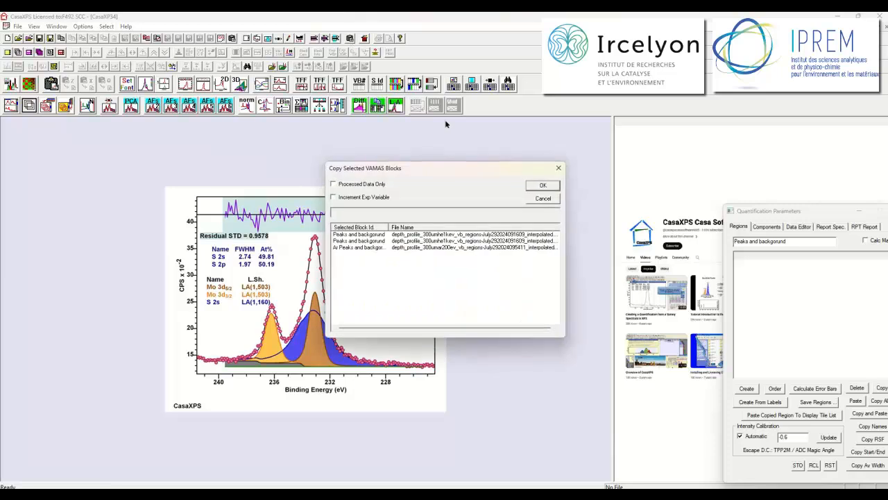
left_click(540, 187)
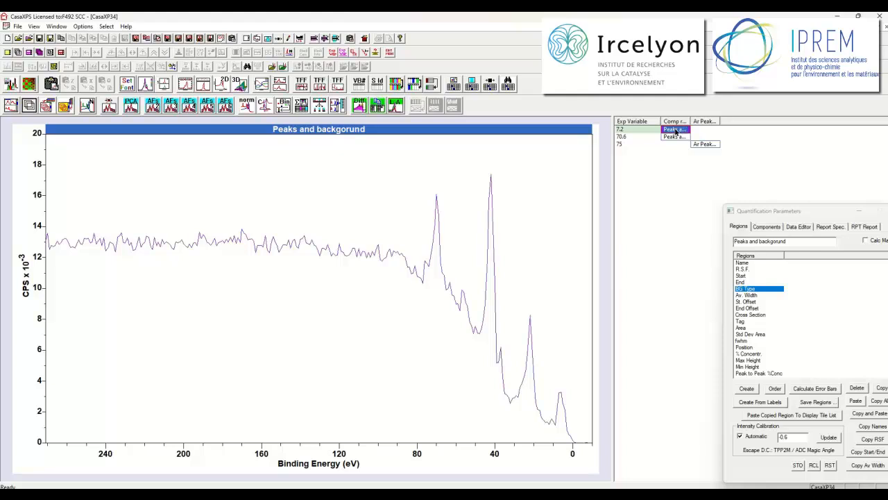
Review the three copied spectra individually and overlay the helium spectrum at 7.2 with the argon spectrum at 75.
left_click(675, 136)
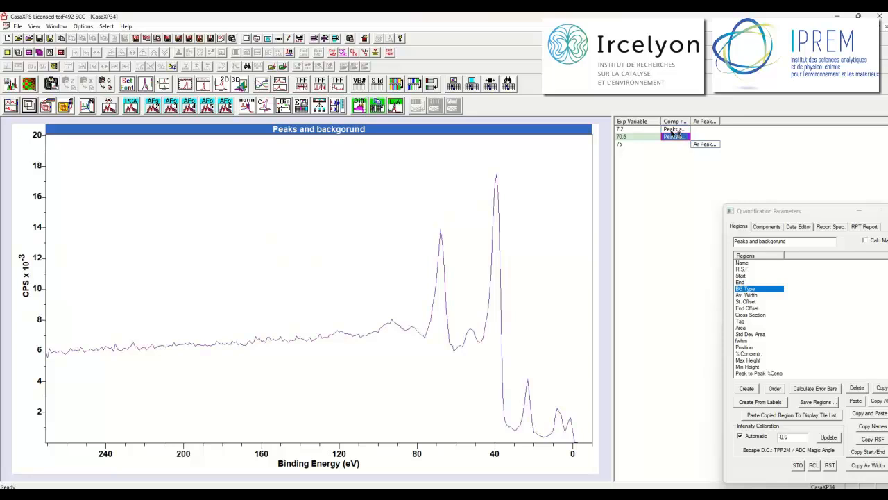
left_click(702, 144)
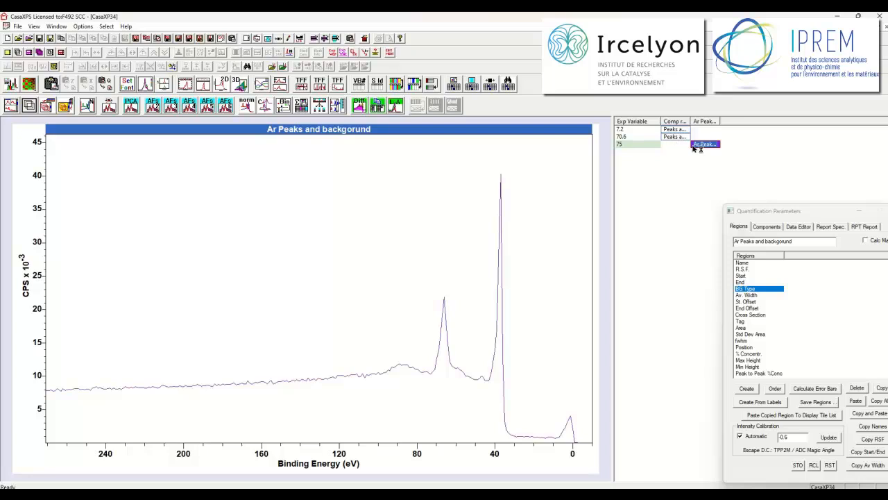
left_click(674, 129)
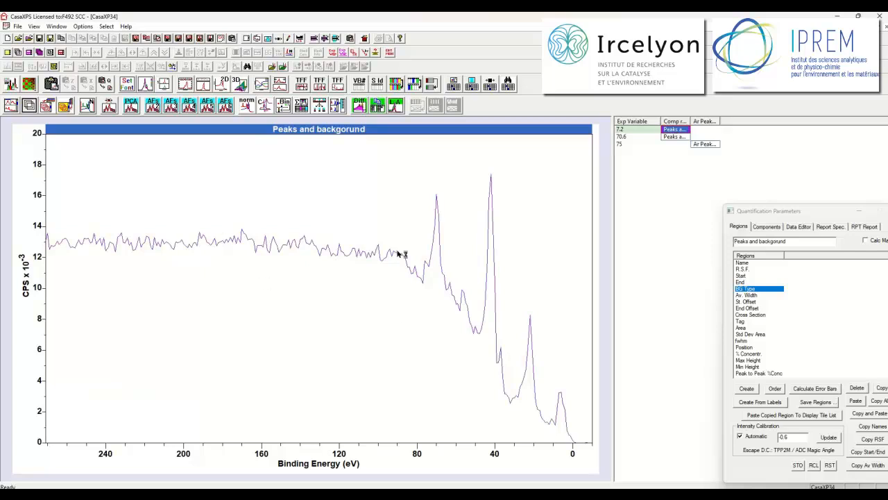
left_click(706, 145)
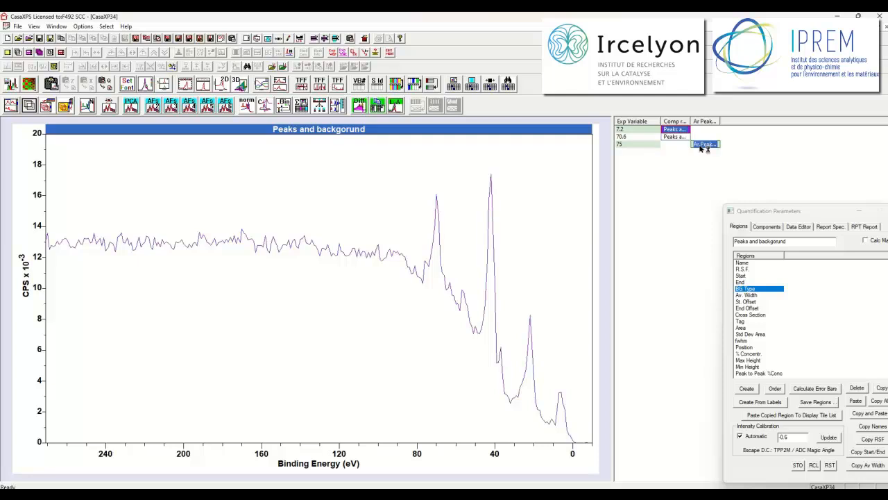
left_click(29, 105)
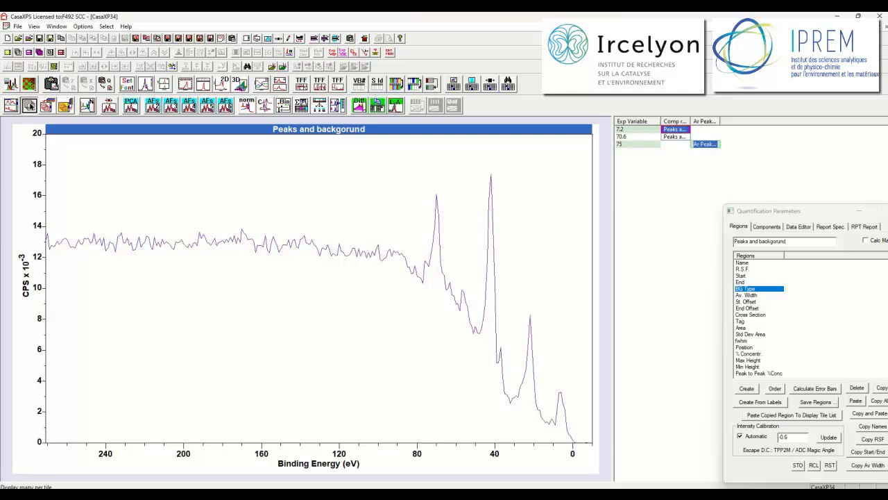
Generate interpolated difference spectra from the overlaid pair and copy the one at experimental variable 6 into the CasaXP34 file.
left_click(361, 109)
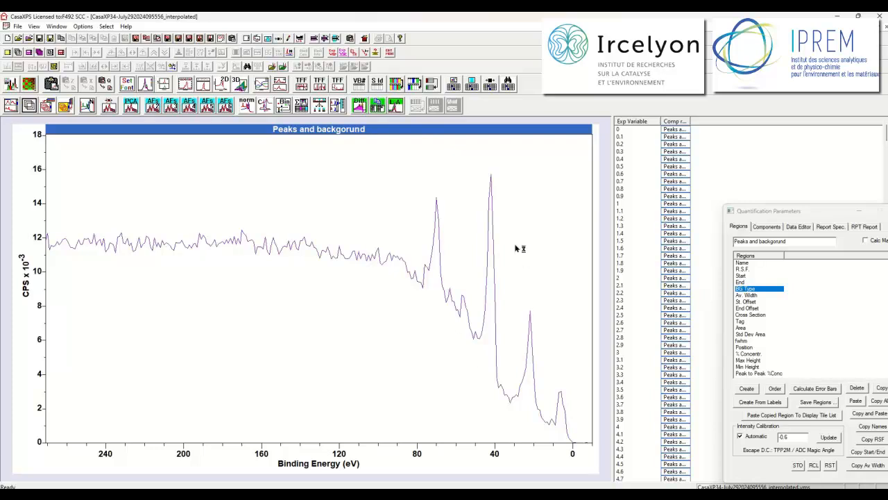
left_click(378, 105)
left_click(543, 186)
left_click(57, 27)
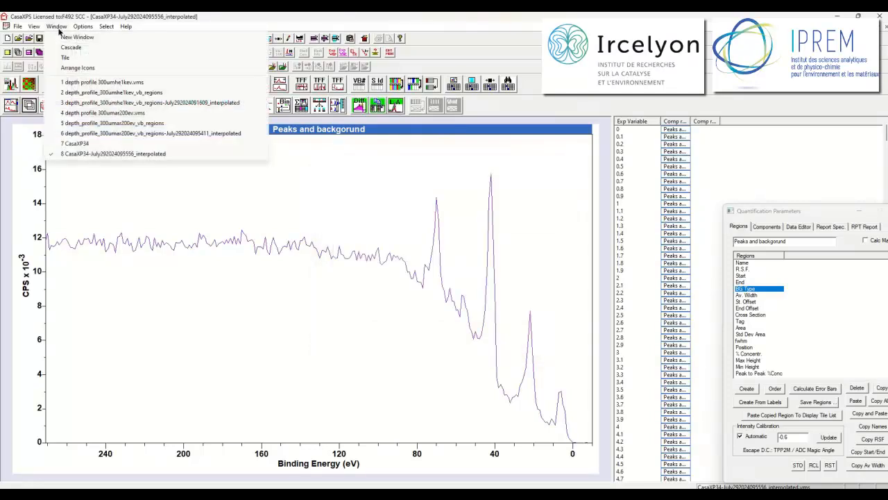
left_click(69, 144)
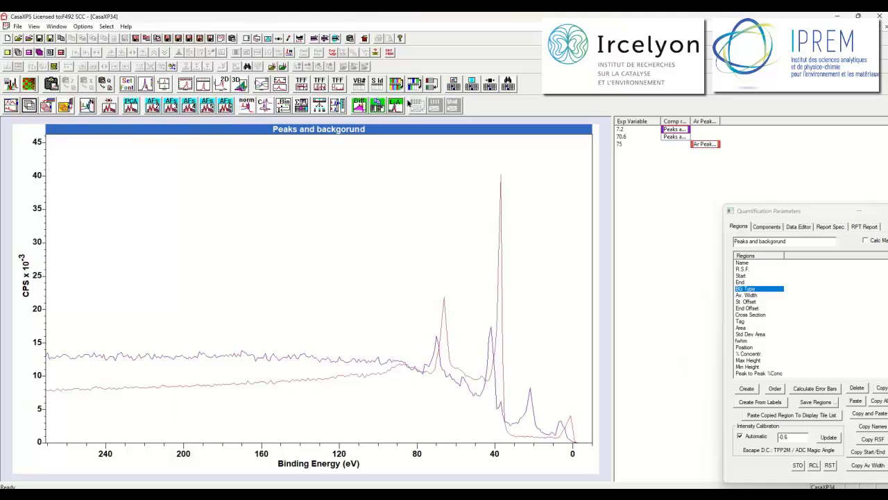
left_click(379, 107)
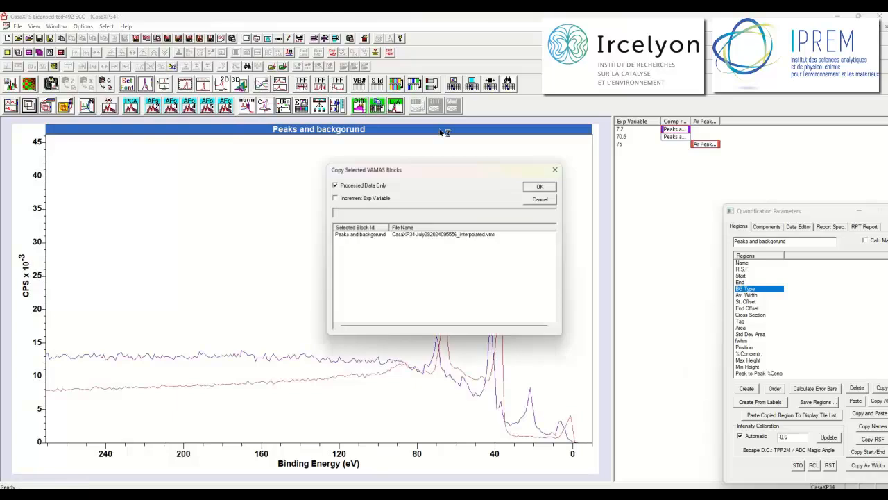
left_click(541, 186)
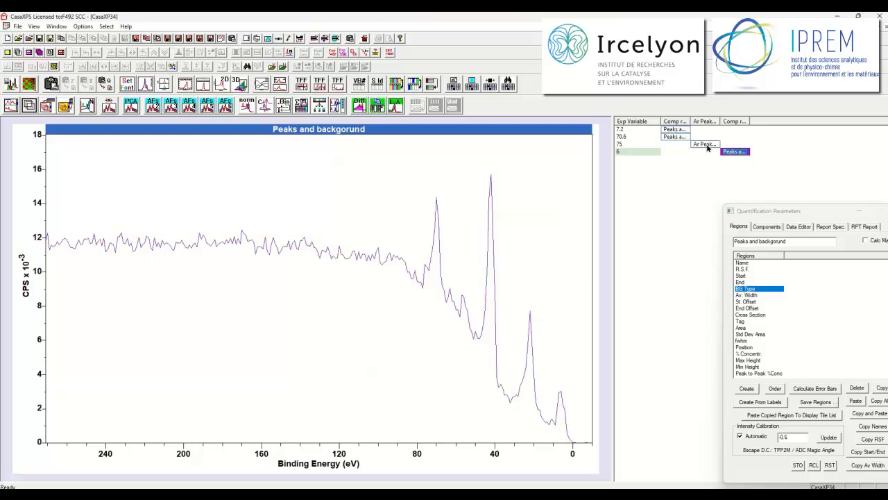
Overlay the helium spectrum at 70.6 with the argon spectrum at 75 and generate their interpolated difference spectra.
left_click(677, 130)
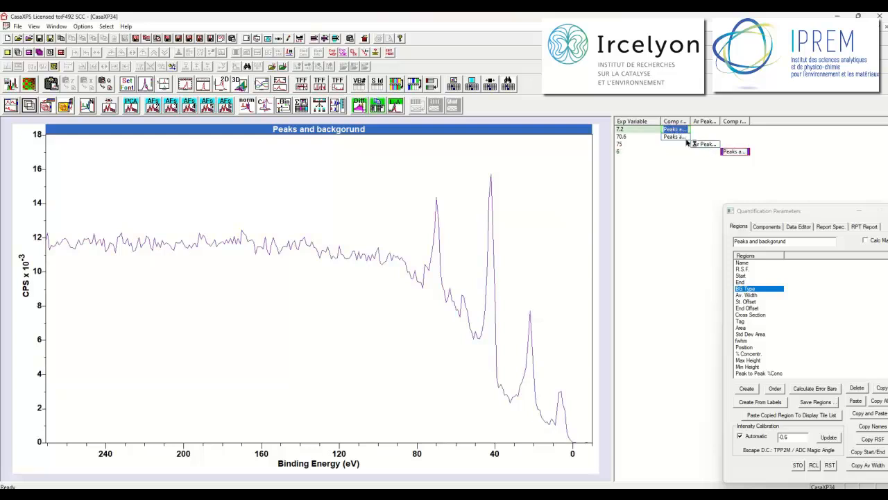
left_click(703, 145, "ctrl")
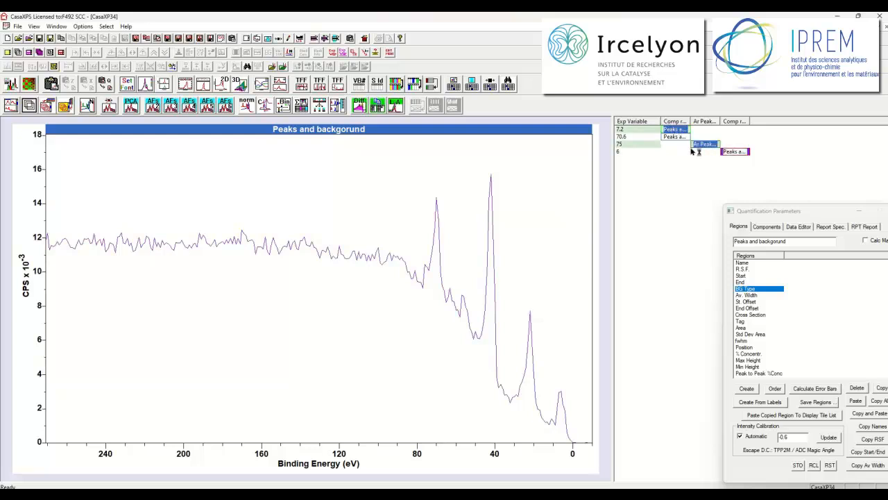
left_click(677, 138)
left_click(703, 145, "ctrl")
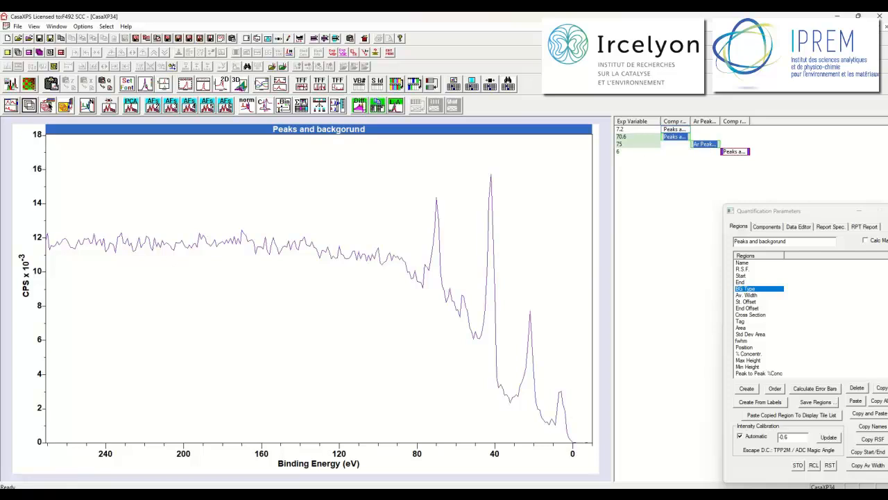
left_click(29, 105)
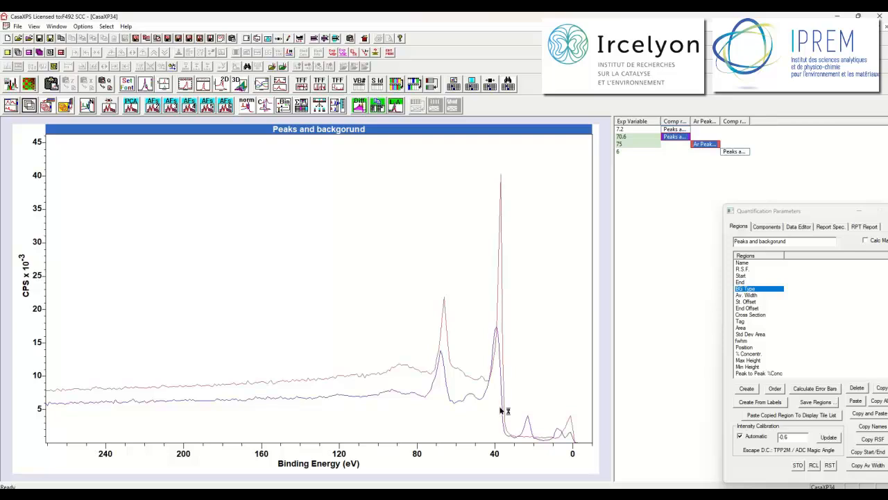
left_click(360, 107)
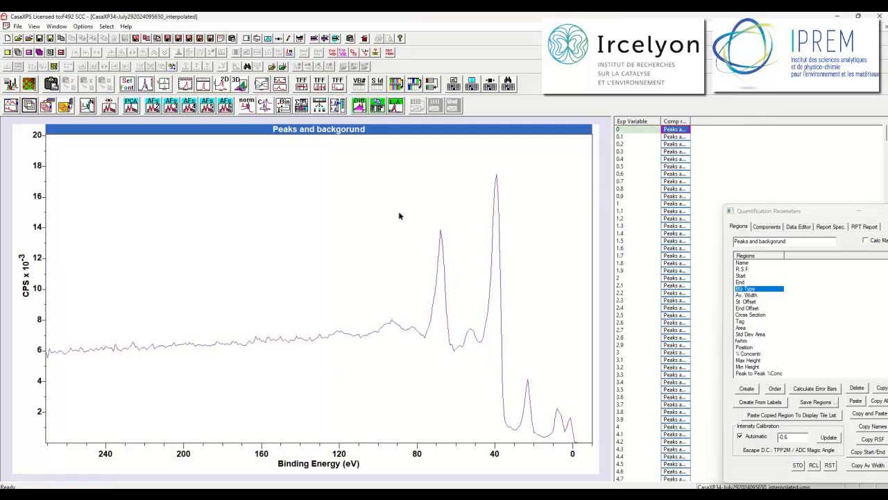
Step through the interpolated difference spectra and copy the one at experimental variable 10.1 into the CasaXP34 file.
key("Down")
key("Down")
key("Down")
key("Down")
key("Down")
key("Down")
key("Down")
key("Down")
key("Down")
key("Down")
key("Down")
key("Down")
key("Down")
key("Down")
key("Down")
key("Down")
key("Down")
key("Down")
key("Down")
key("Down")
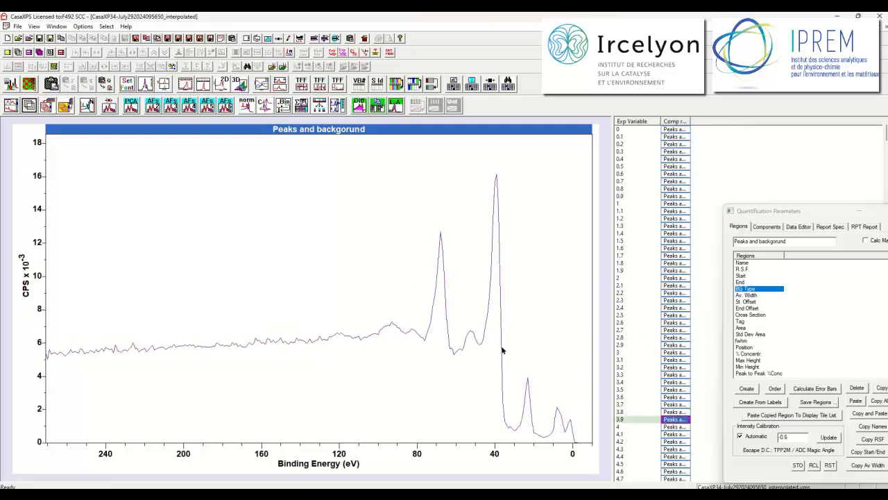
key("Down")
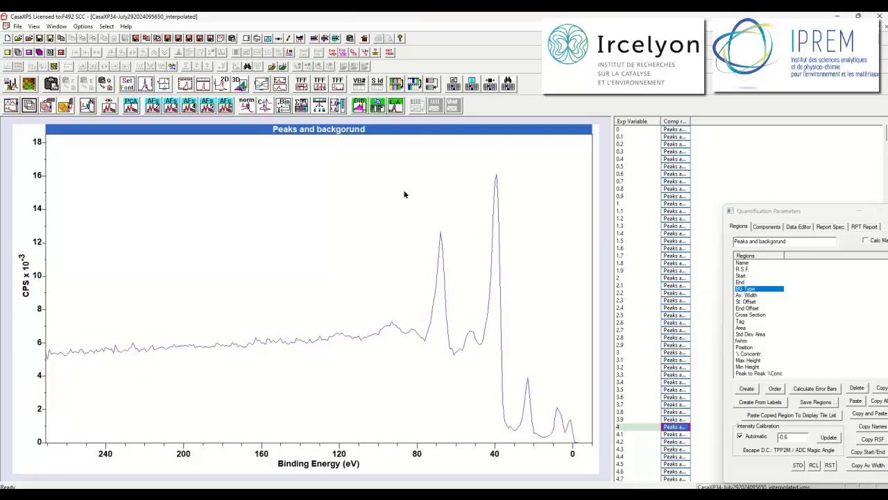
key("Down")
key("Down")
key("Down")
key("Down")
key("Down")
key("Down")
key("Down")
key("Down")
key("Down")
key("Down")
key("Down")
key("Down")
key("Down")
key("Down")
key("Down")
key("Down")
key("Down")
key("Down")
key("Down")
key("Down")
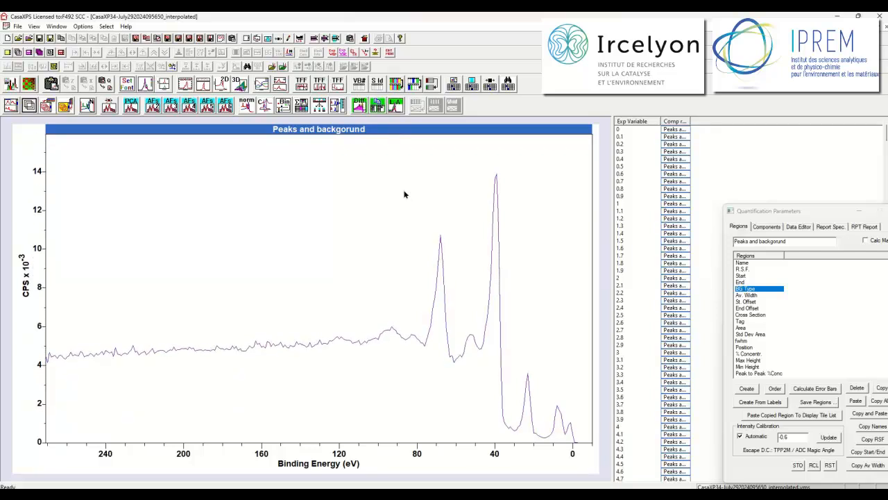
key("Down")
key("Down")
key("Down")
key("Down")
key("Down")
key("Down")
key("Down")
key("Down")
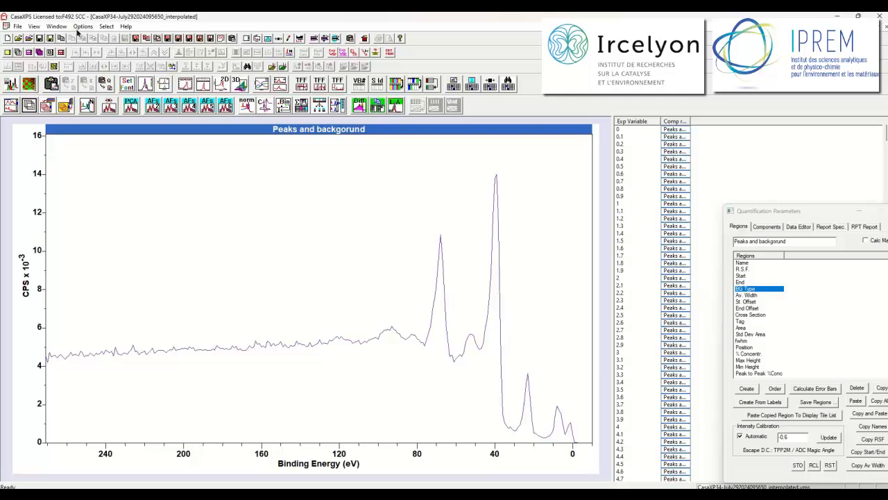
left_click(58, 27)
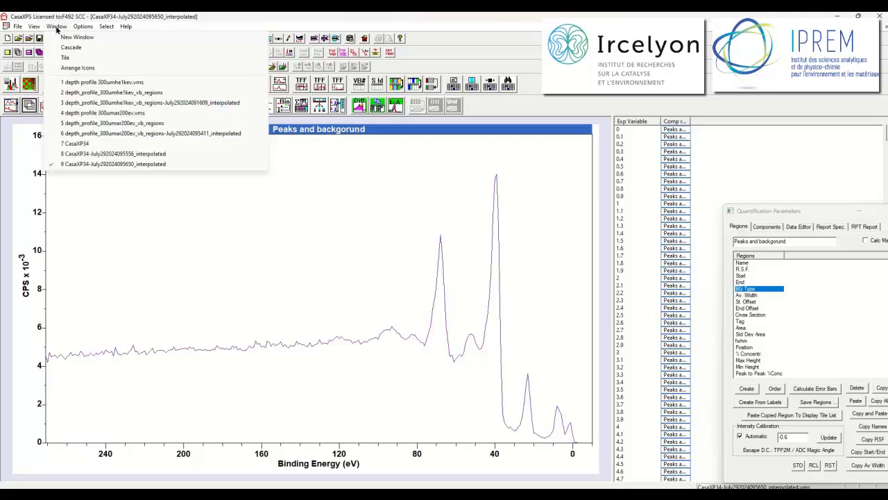
left_click(77, 144)
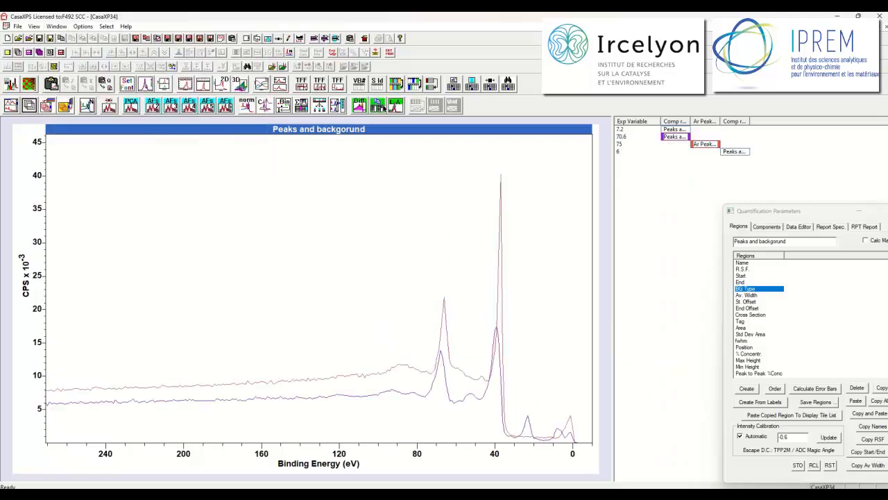
left_click(381, 106)
left_click(540, 186)
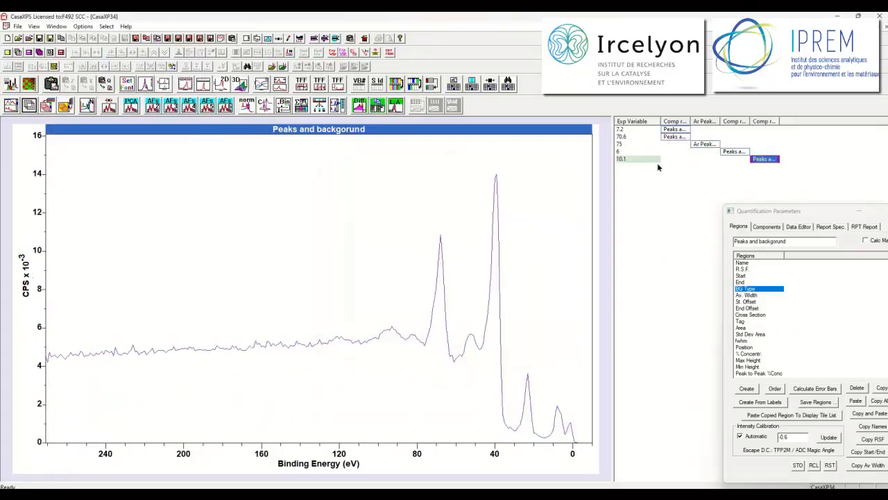
Compare the difference spectra at 6 and 10.1 with the helium component spectra at 7.2 and 70.6.
left_click_drag(742, 153, 761, 158)
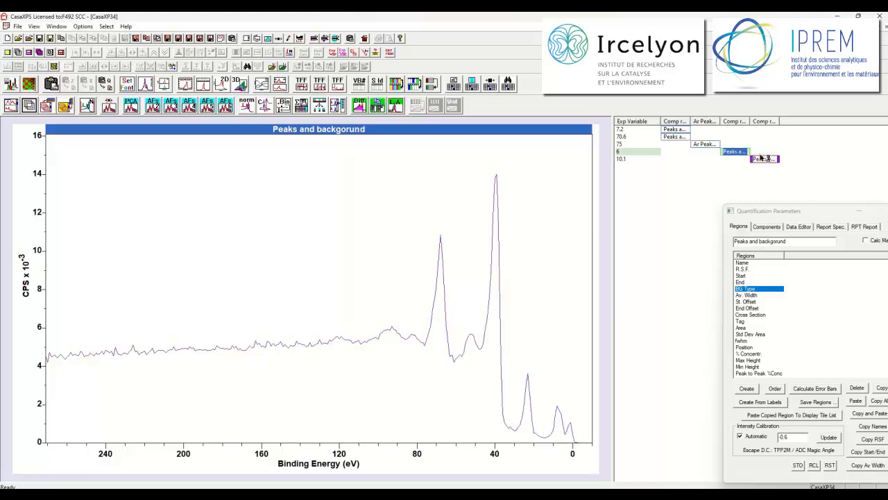
left_click(684, 131)
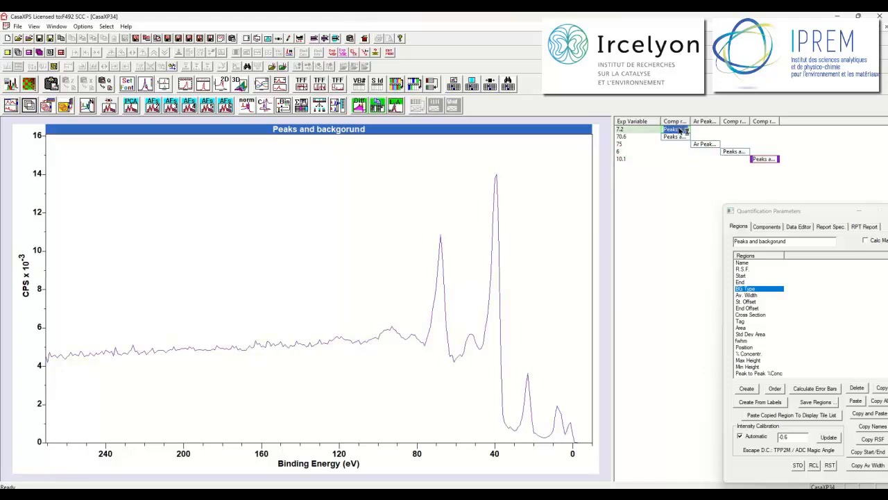
left_click(730, 152)
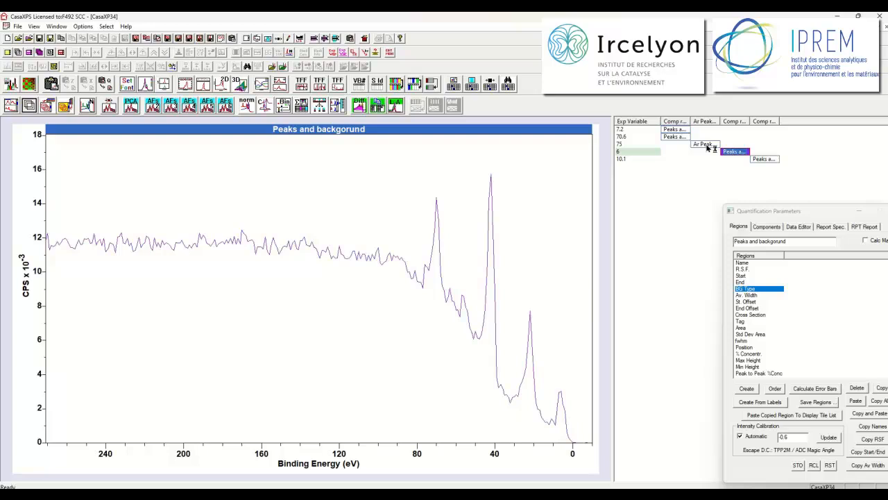
left_click(672, 137)
left_click(761, 159)
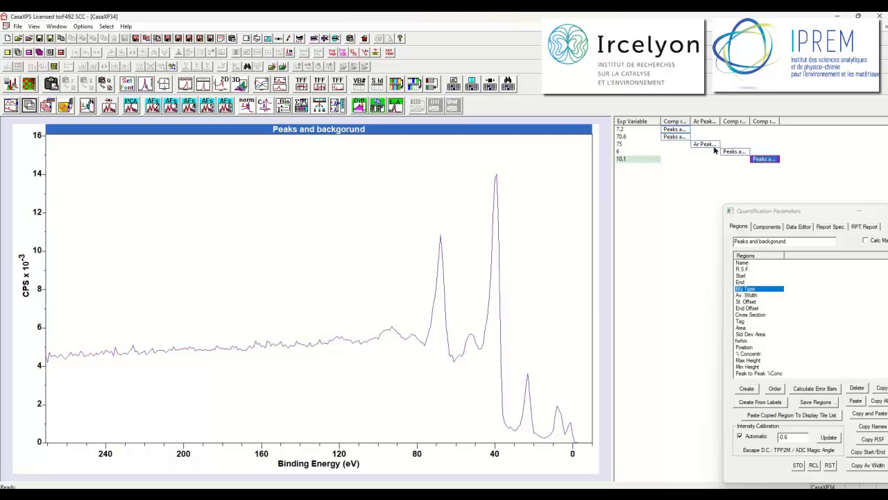
Group the spectra at 75, 6 and 10.1 under the element name Comp Spectra with transition Rev1.
left_click_drag(708, 144, 763, 159)
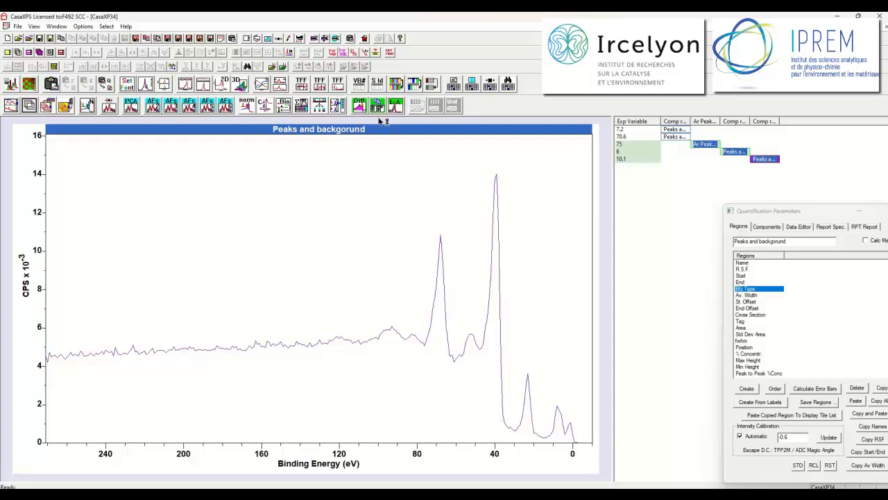
left_click(355, 55)
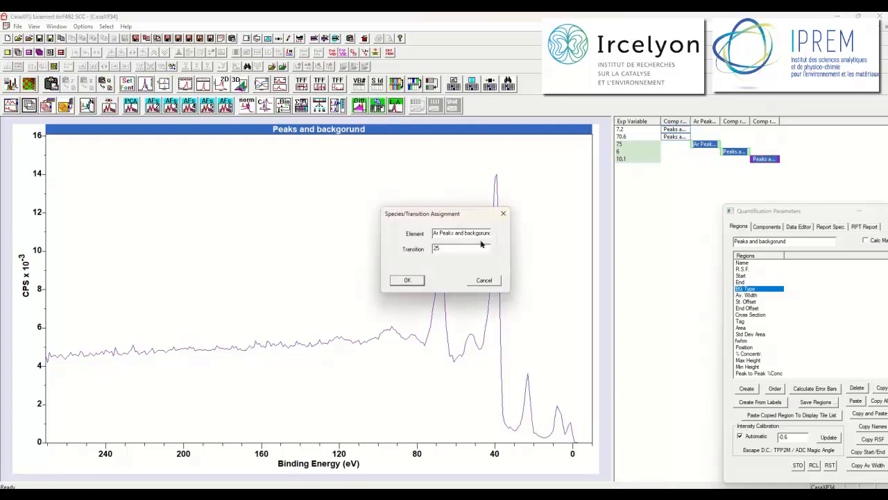
left_click(407, 280)
left_click(701, 122)
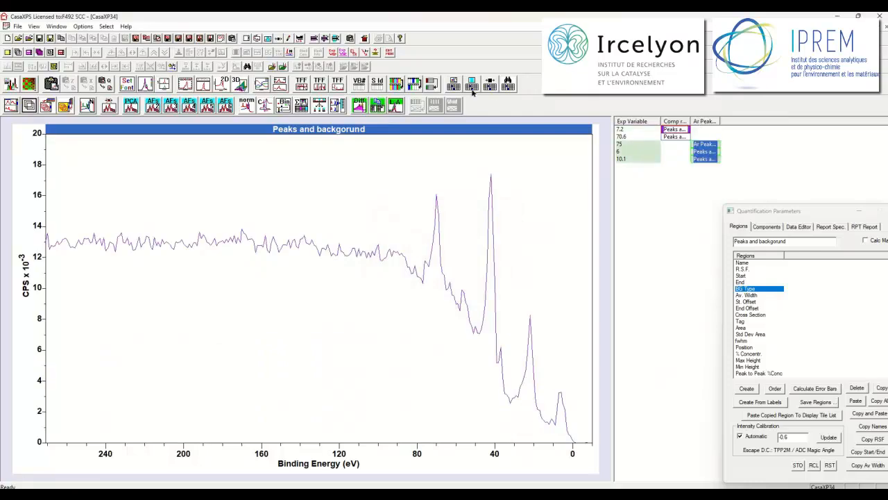
left_click(356, 54)
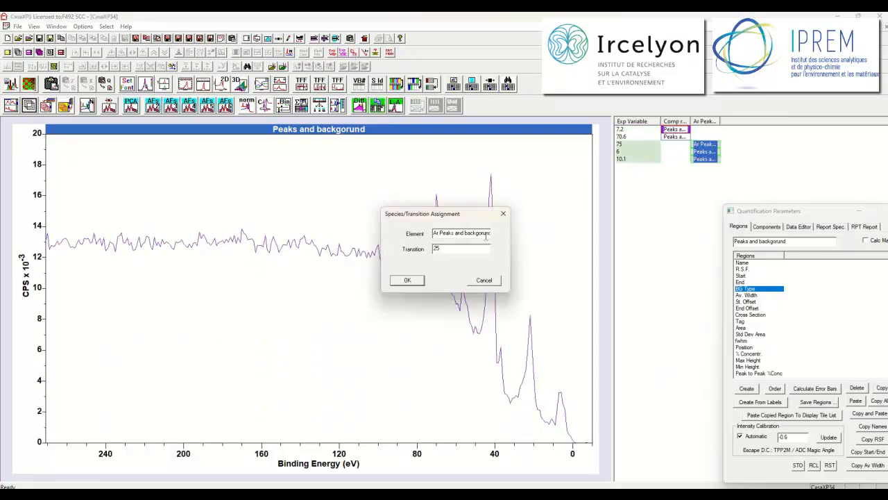
left_click_drag(433, 233, 521, 234)
type("Comp Spectra")
left_click_drag(442, 248, 397, 252)
type("Rev1")
key("Return")
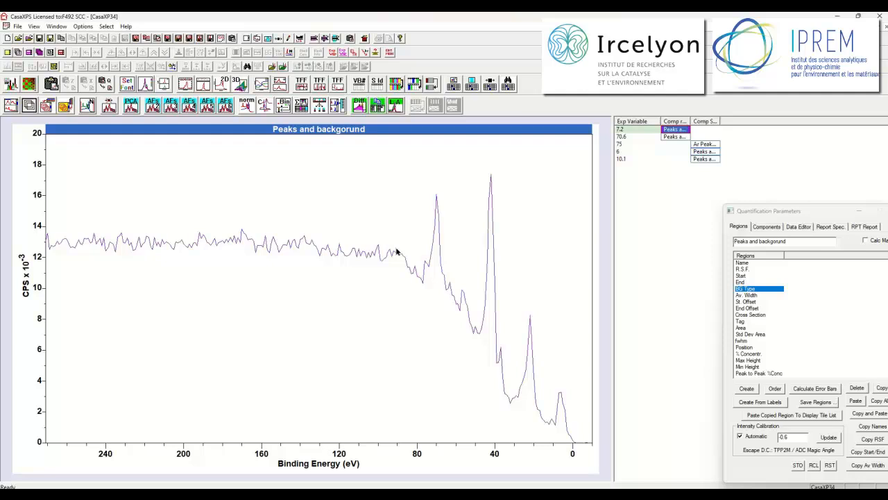
Create a new file and copy into it the three Comp Spectra and all spectra from depth_profile_300umhe1kev_vb_regions.
left_click(713, 123)
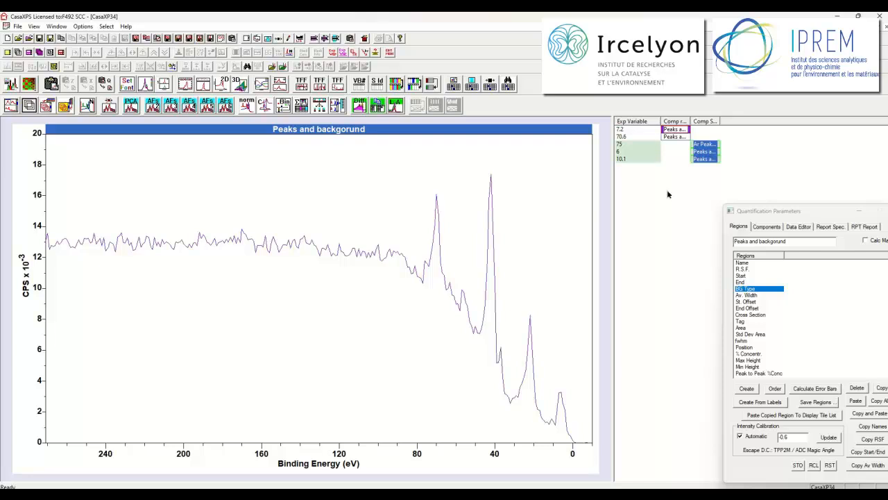
left_click(57, 26)
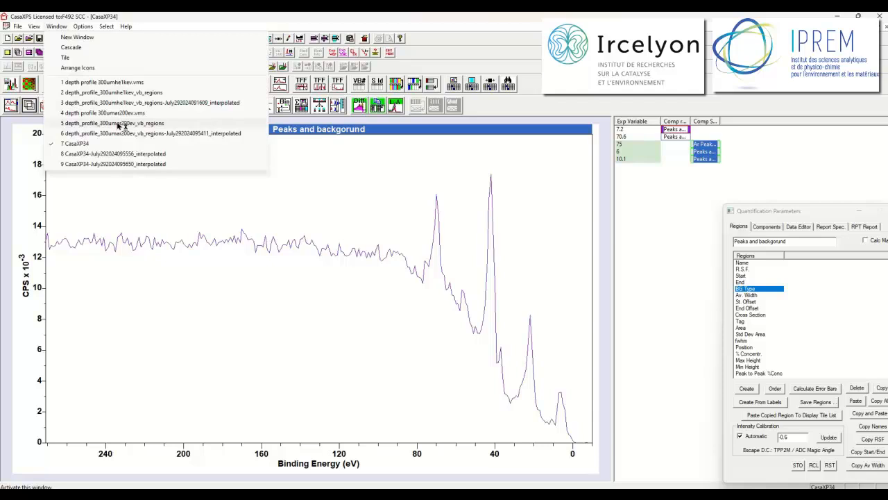
left_click(112, 93)
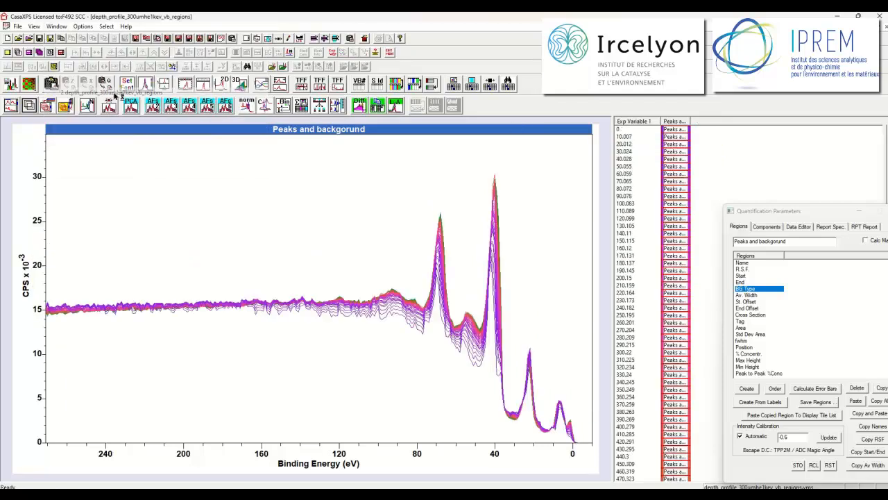
left_click(674, 122)
left_click(8, 39)
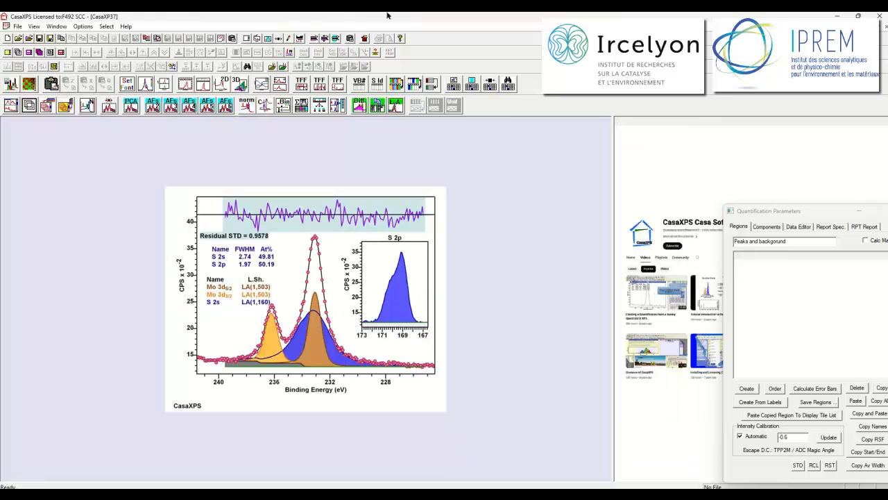
left_click(350, 38)
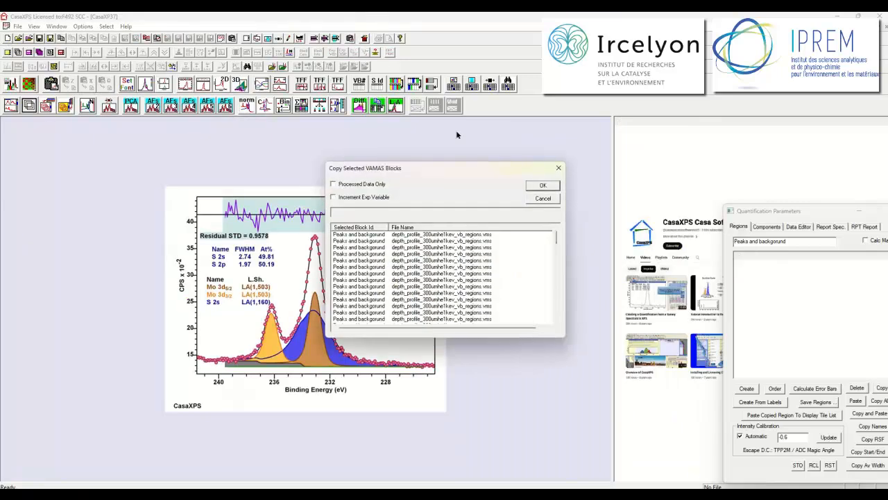
left_click(543, 185)
Overlay the three component spectra, run the LLS analysis on all helium profile spectra with them as basis, and overlay the resulting fit curves.
left_click(703, 123)
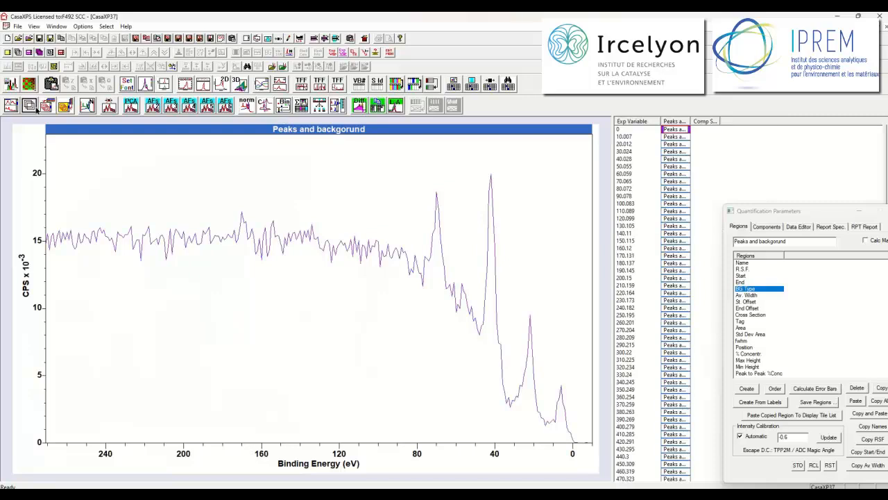
left_click(29, 106)
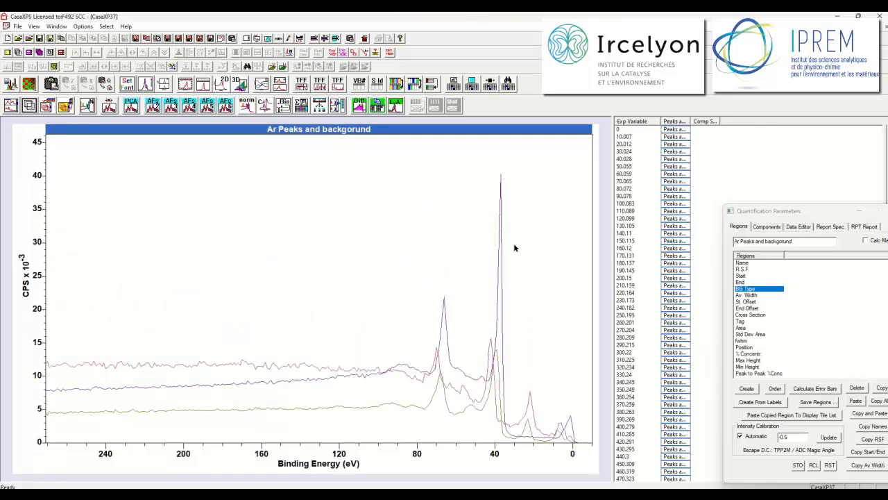
left_click(678, 122)
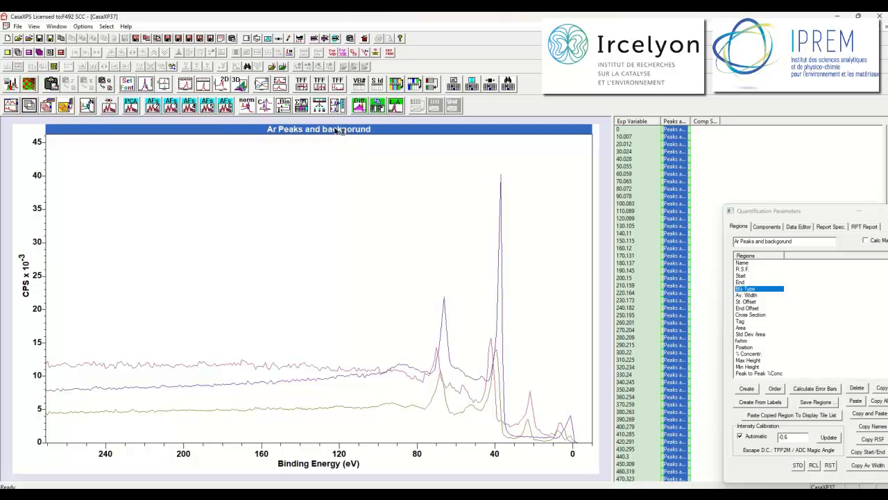
left_click(395, 104)
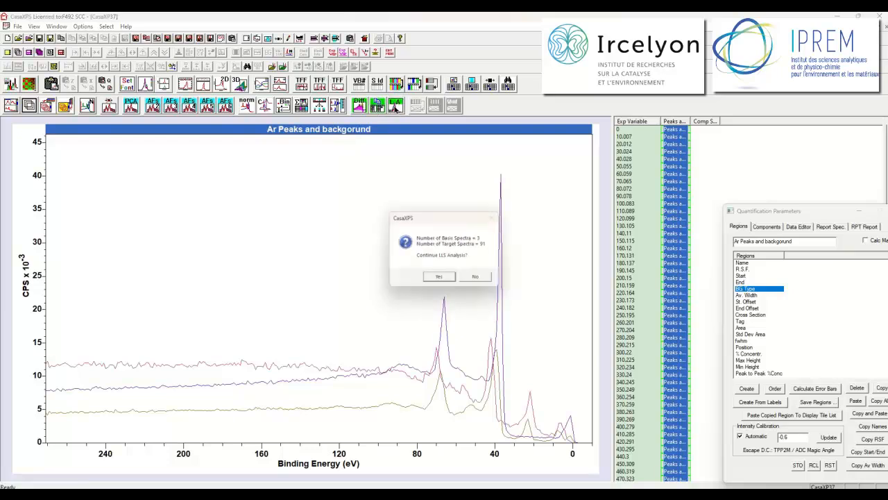
left_click(438, 279)
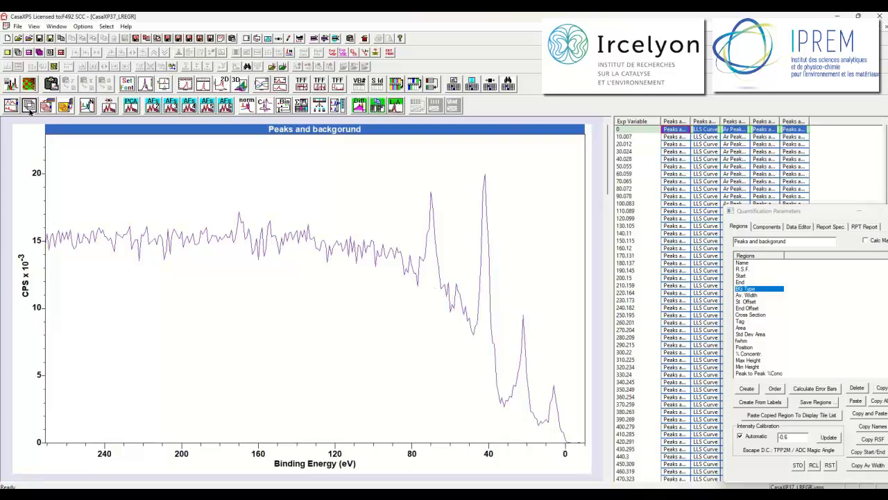
left_click(29, 108)
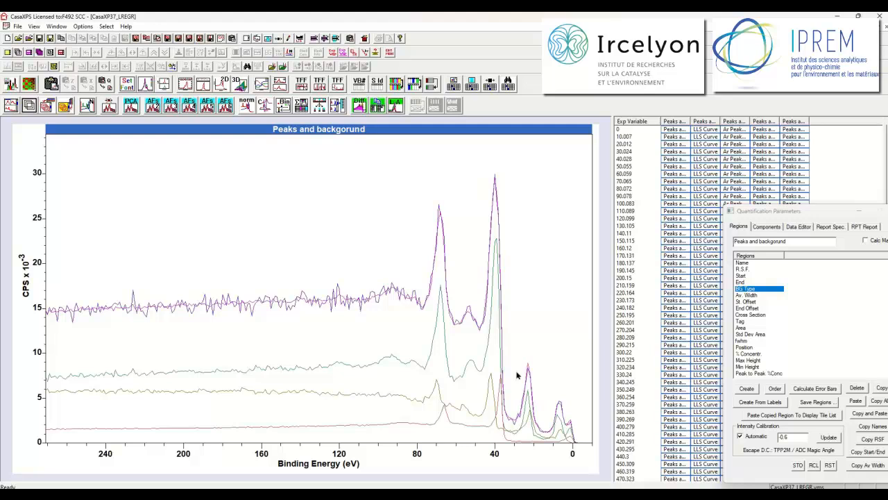
Create another file with the three Comp Spectra and all spectra from depth_profile_300umar200ev_vb_regions, and overlay the argon spectra.
left_click(57, 26)
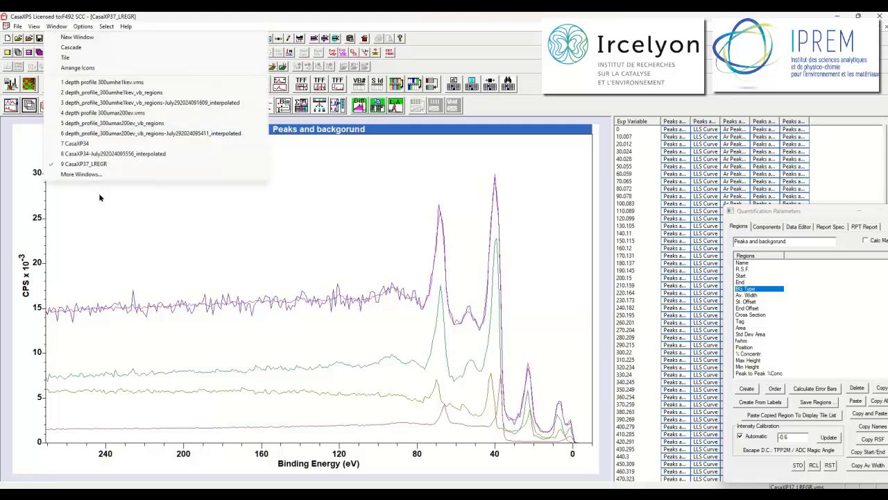
left_click(75, 143)
left_click(705, 120)
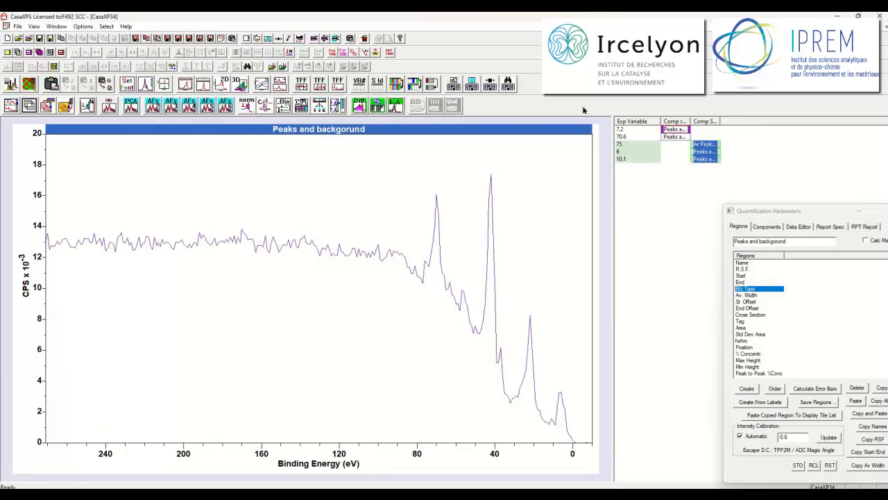
left_click(50, 26)
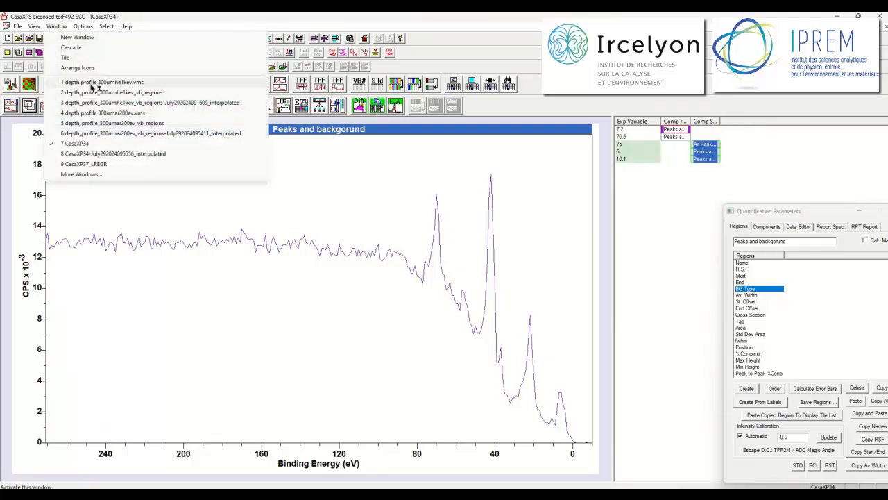
left_click(113, 124)
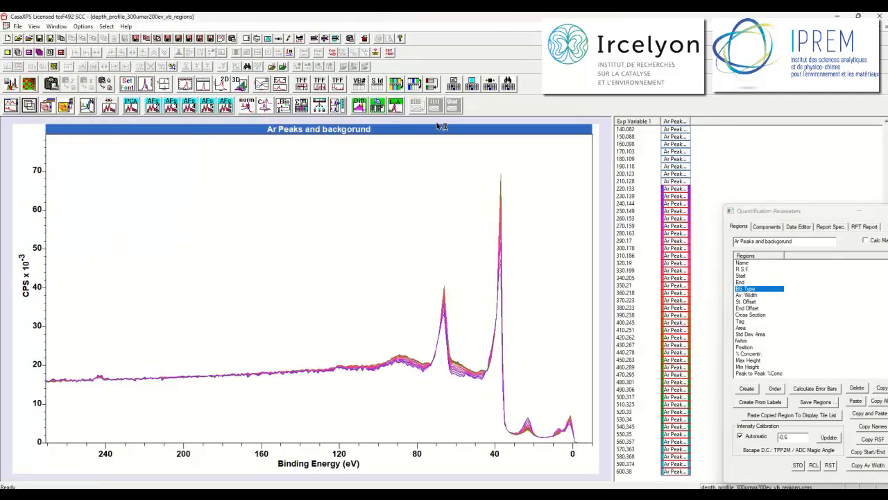
left_click(650, 118)
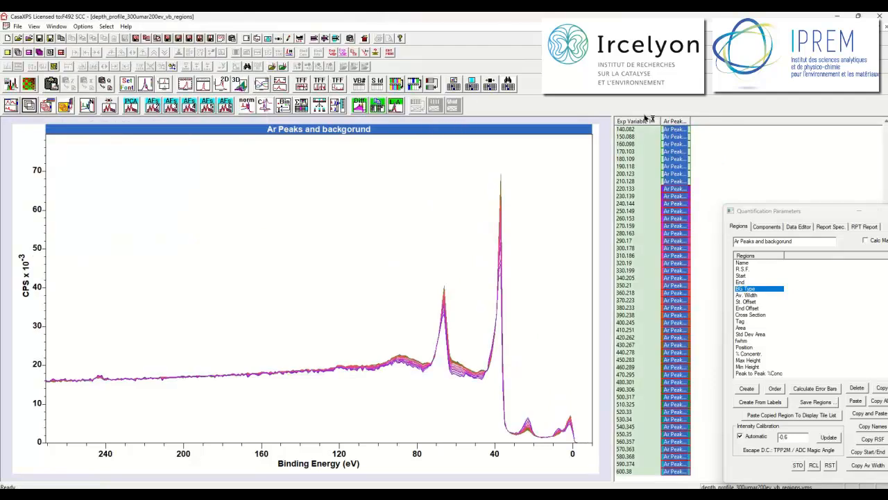
left_click(7, 39)
left_click(350, 38)
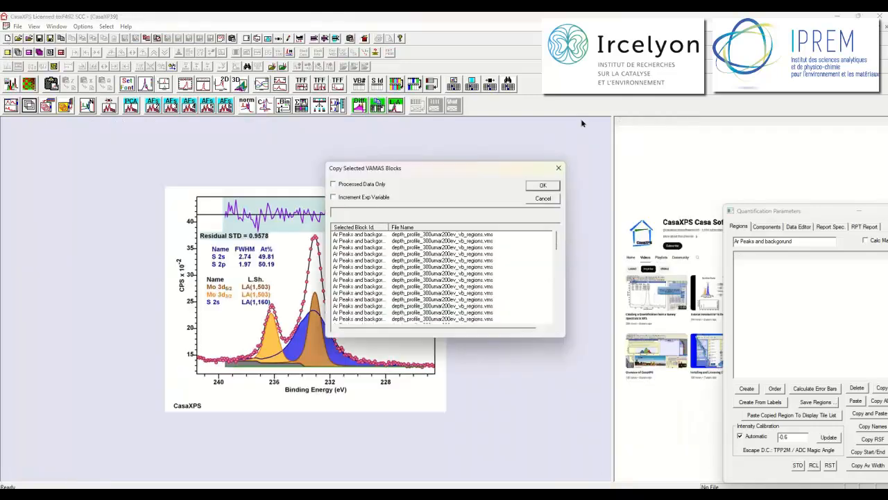
left_click(541, 185)
left_click(668, 124)
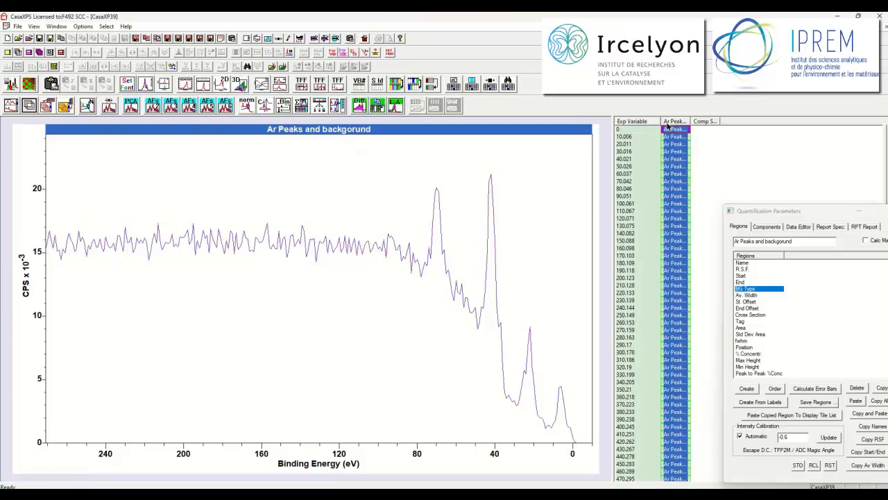
left_click(31, 106)
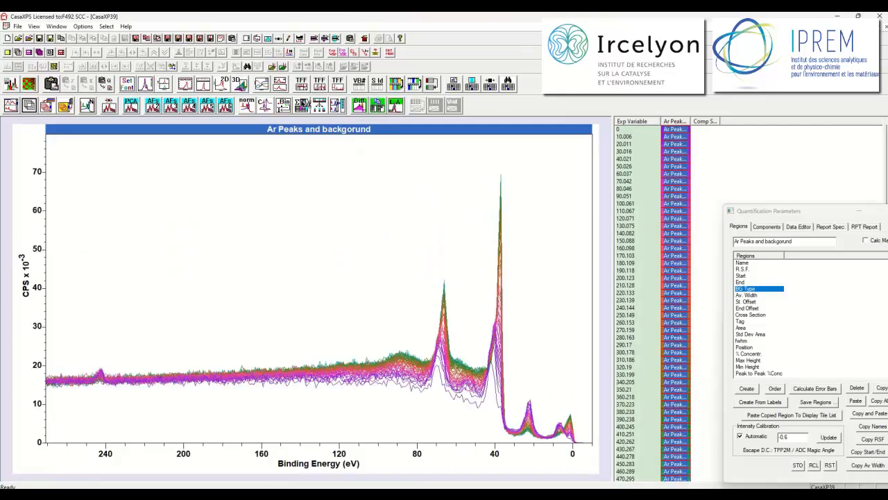
Overlay the three component spectra, run the LLS analysis on all argon profile spectra, and overlay each row's fit curves in one tile.
left_click(702, 123)
left_click(31, 106)
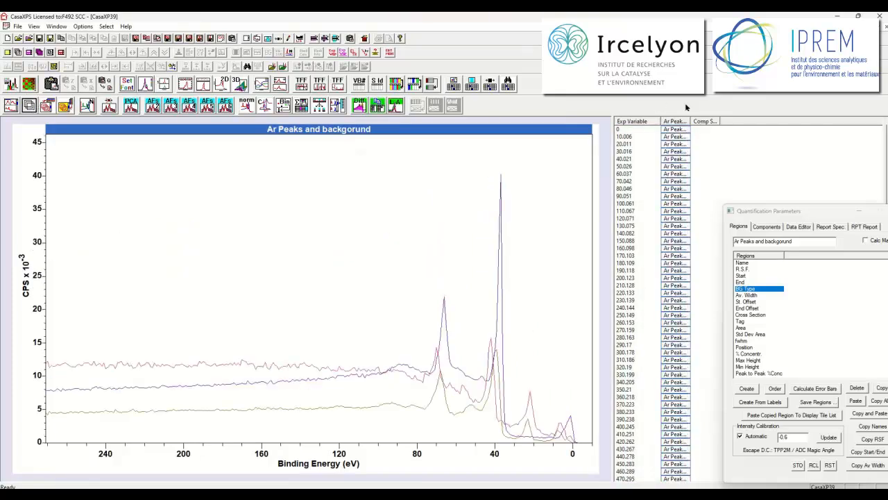
left_click(673, 122)
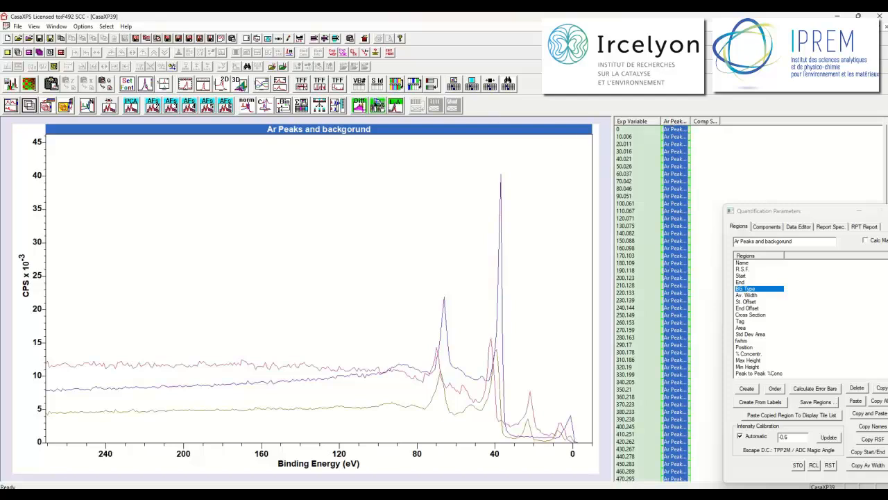
left_click(395, 105)
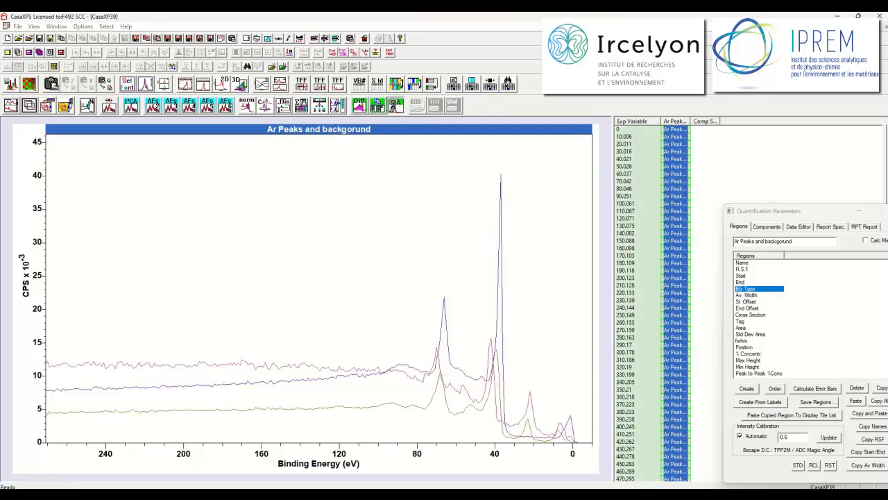
left_click(440, 279)
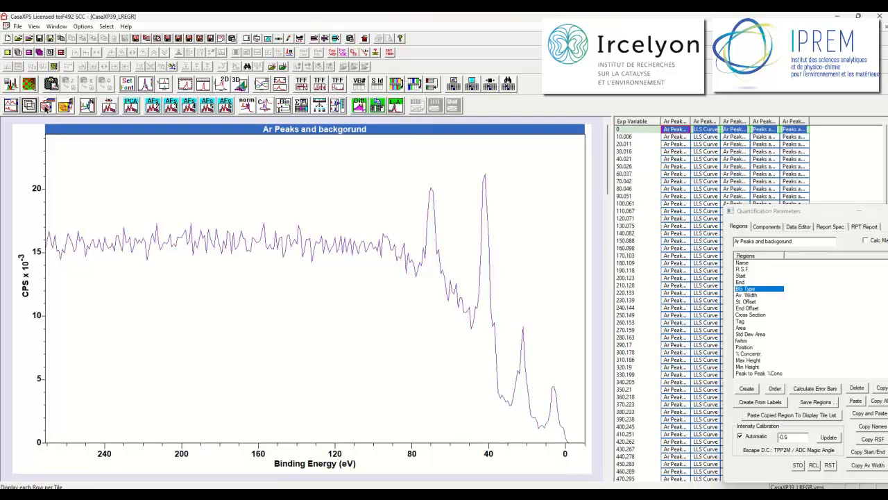
left_click(47, 108)
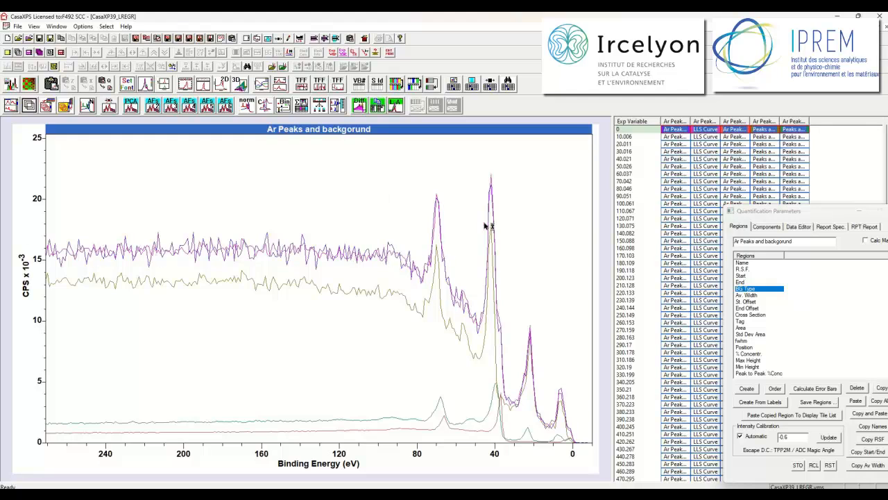
Step back and forth through the argon profile rows to examine how the LLS curve and scaled components match each measured spectrum.
key("Down")
key("Down")
key("Down")
key("Down")
key("Down")
key("Down")
key("Down")
key("Down")
key("Down")
key("Down")
key("Down")
key("Down")
key("Down")
key("Down")
key("Down")
key("Down")
key("Down")
key("Down")
key("Down")
key("Down")
key("Down")
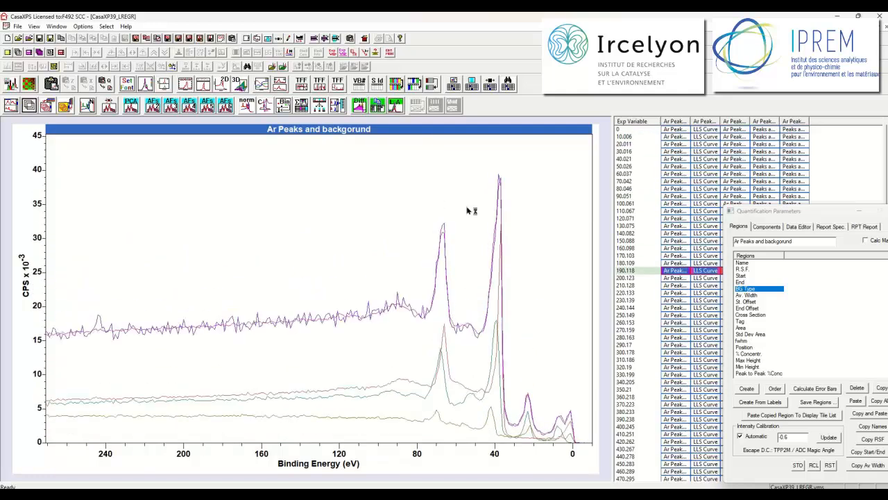
key("Up")
key("Up")
key("Up")
key("Up")
key("Up")
key("Up")
key("Up")
key("Up")
key("Up")
key("Up")
key("Up")
key("Up")
key("Up")
key("Up")
key("Up")
key("Up")
key("Up")
key("Up")
key("Up")
key("Up")
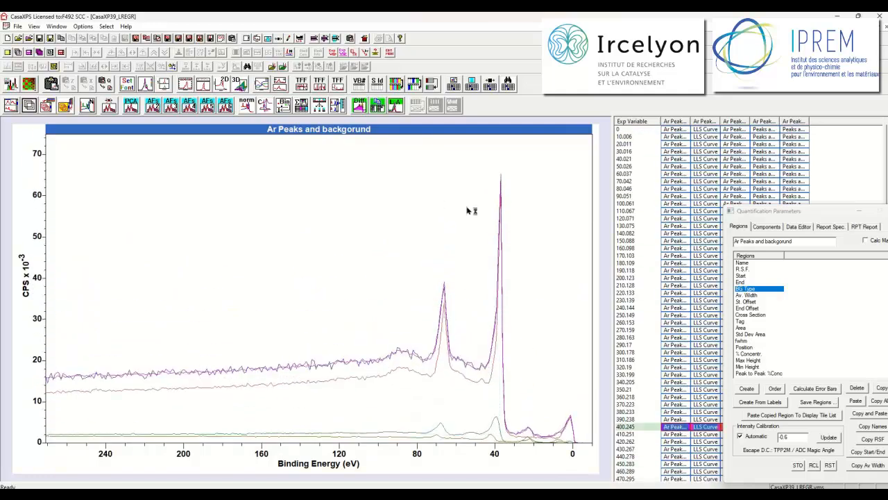
key("Down")
key("Down")
key("Down")
key("Down")
key("Down")
key("Down")
key("Down")
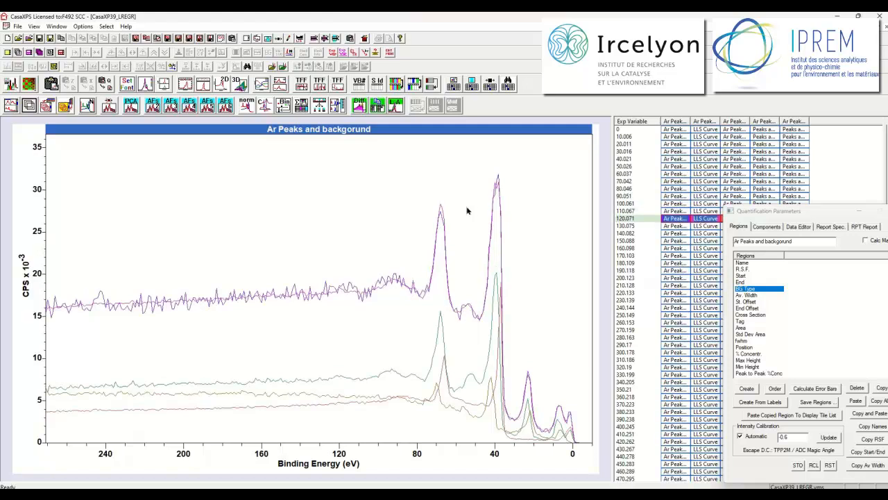
key("Down")
key("Down")
key("Down")
key("Down")
key("Down")
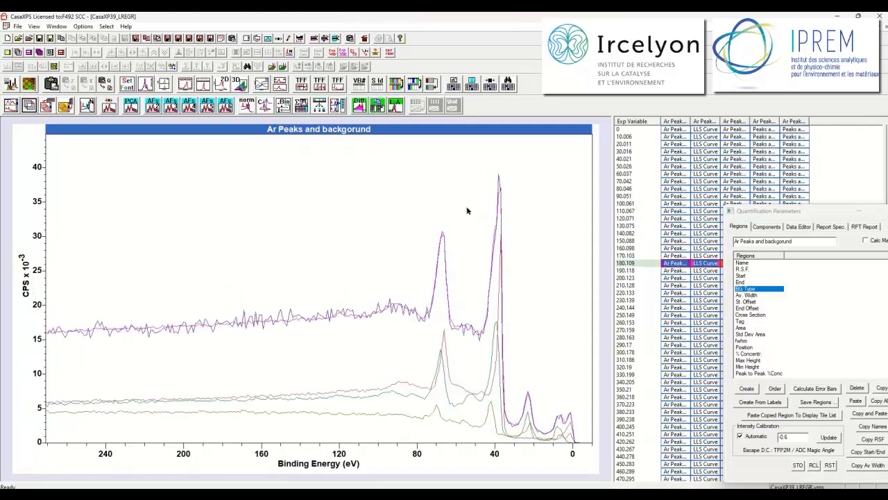
key("Down")
key("Down")
key("Down")
key("Down")
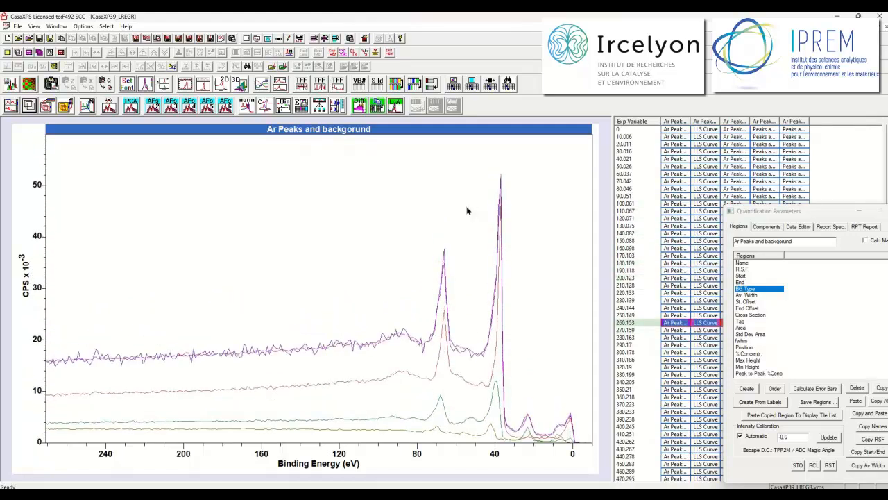
key("Down")
key("Down")
key("Down")
key("Up")
key("Up")
key("Up")
key("Up")
key("Up")
key("Up")
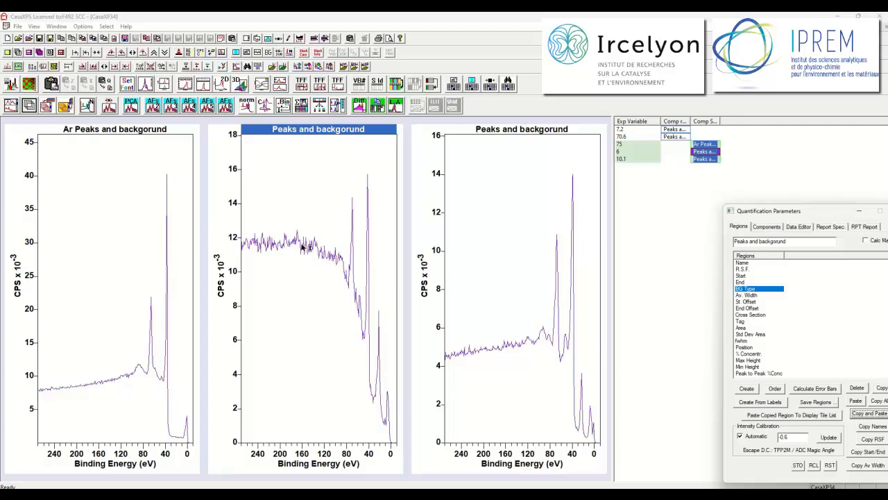
Compare the three Comp Spectra shapes side by side, activating the spectrum at 10.1 and the one at 75.
left_click(569, 302)
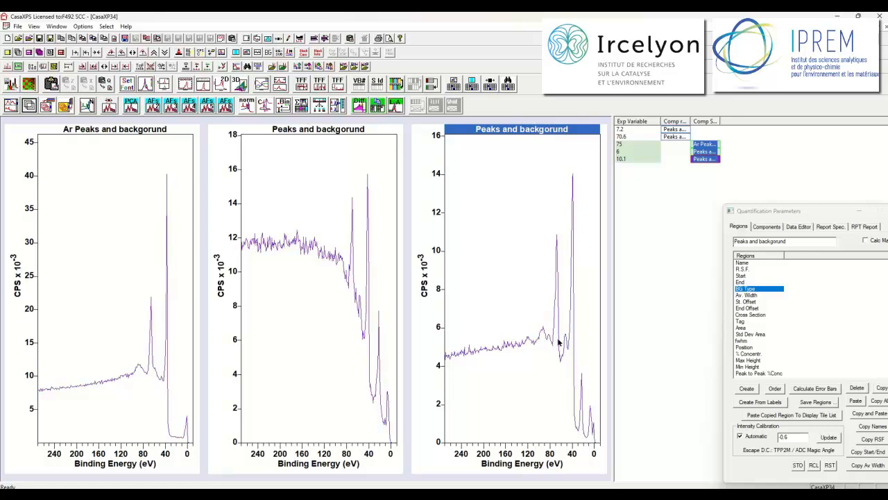
left_click(114, 301)
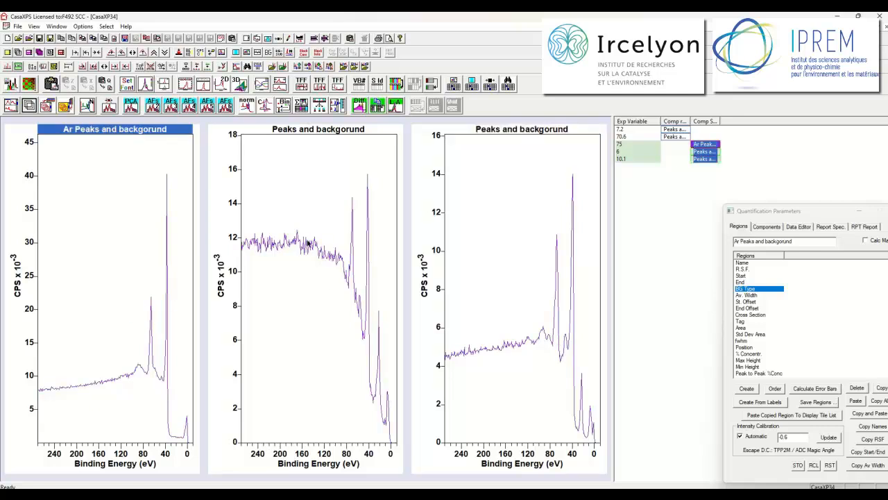